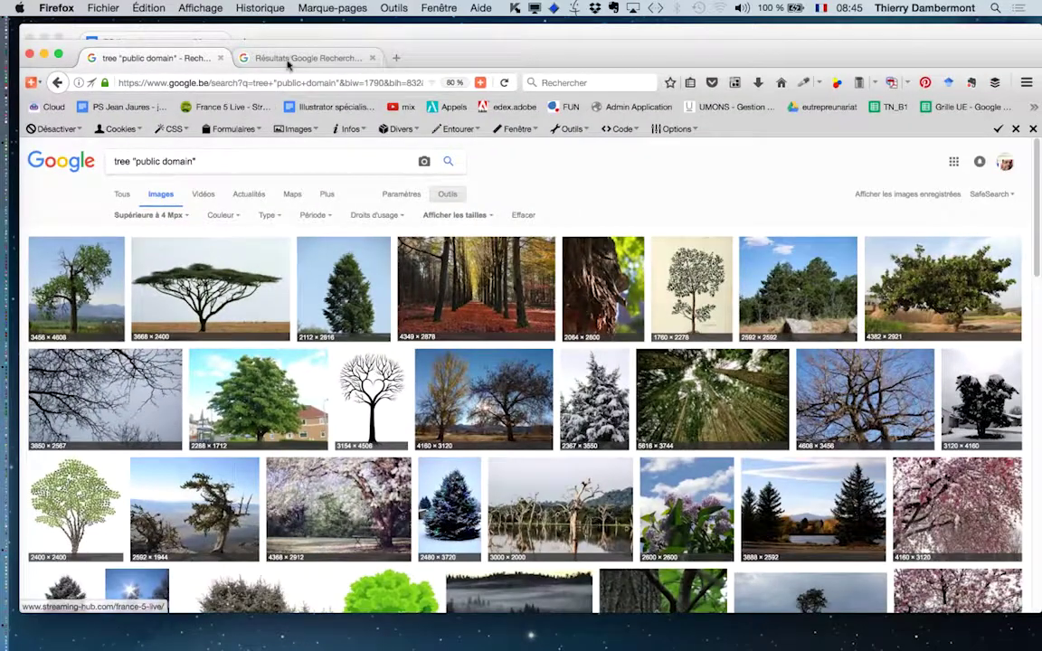
- Open the lone cottonwood photo full size in a new tab and return to the results
{"action": "left_click", "coordinate": [291, 59]}
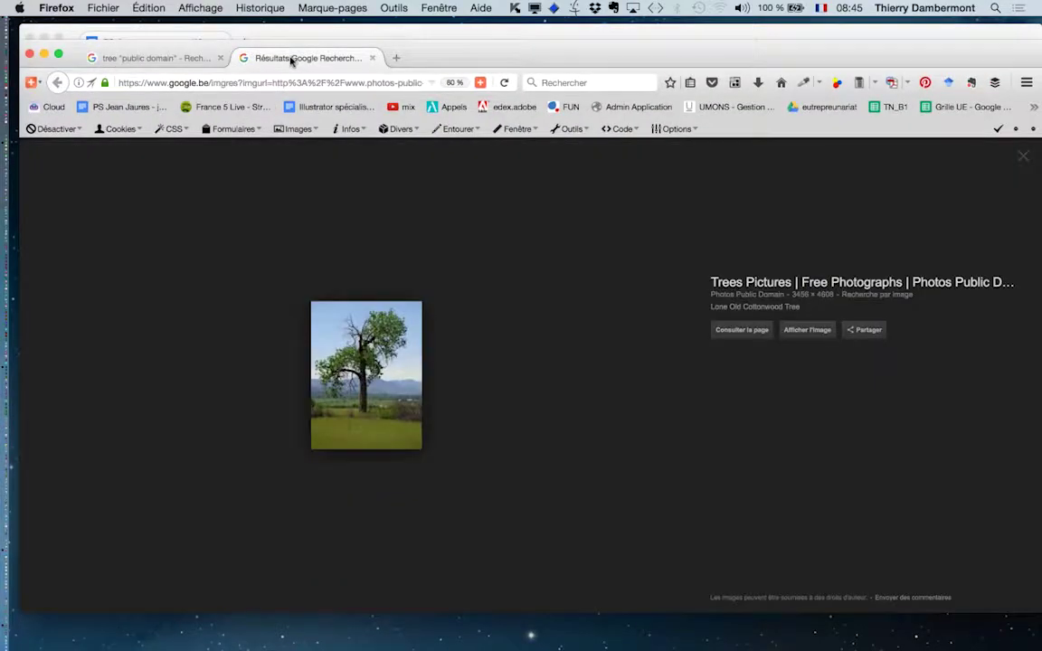
{"action": "left_click", "coordinate": [806, 329]}
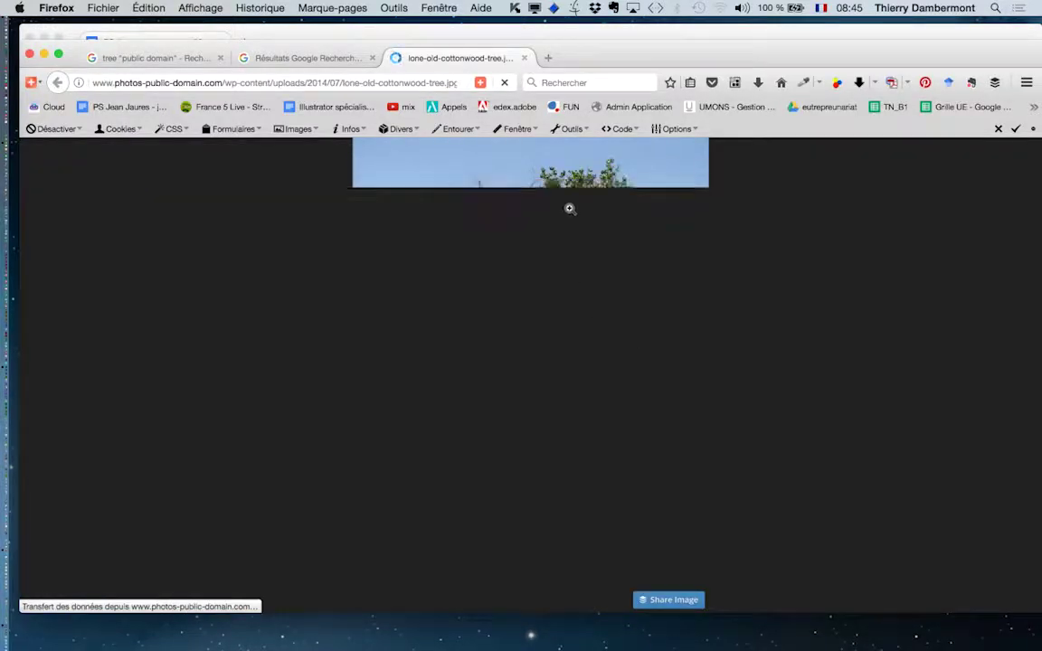
{"action": "left_click", "coordinate": [144, 57]}
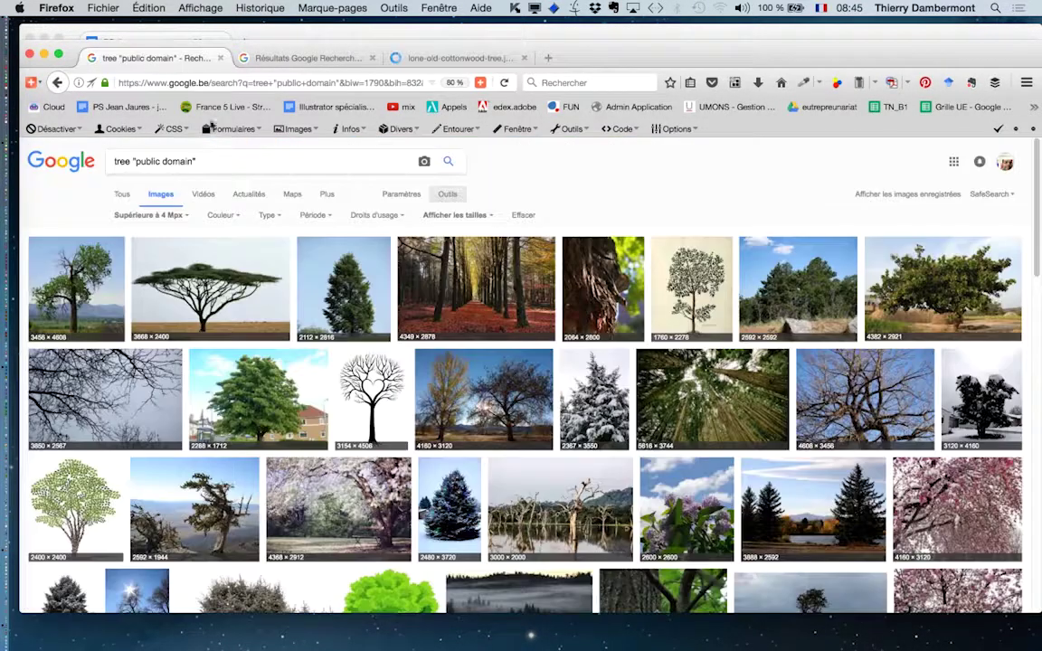
- Check the usage rights filter without changing it and select the quoted public domain query terms
{"action": "left_click", "coordinate": [371, 215]}
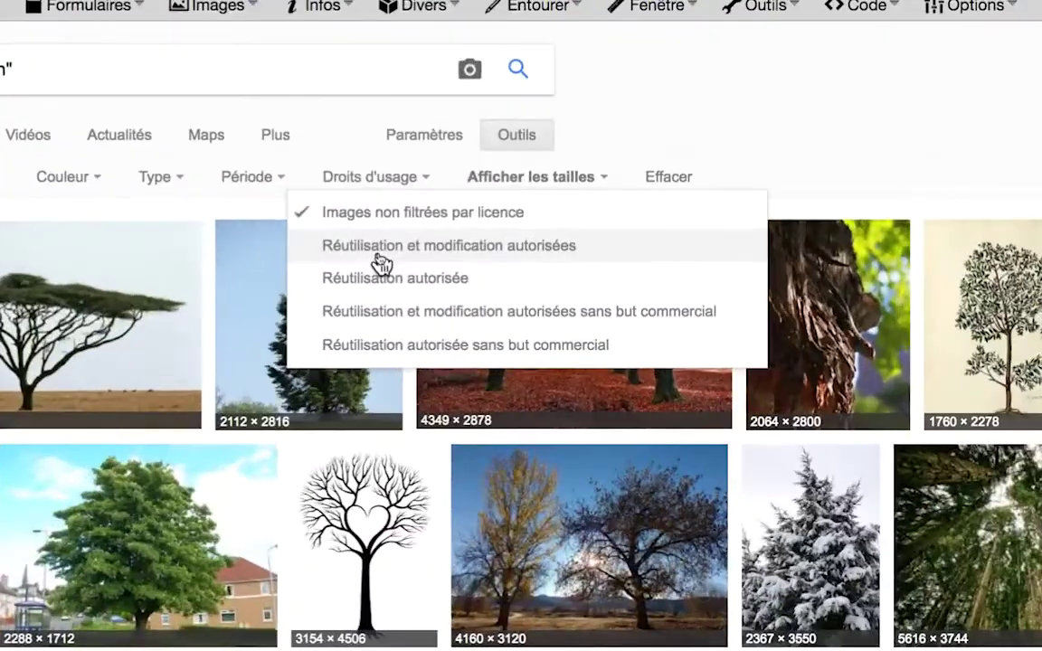
{"action": "left_click", "coordinate": [383, 196]}
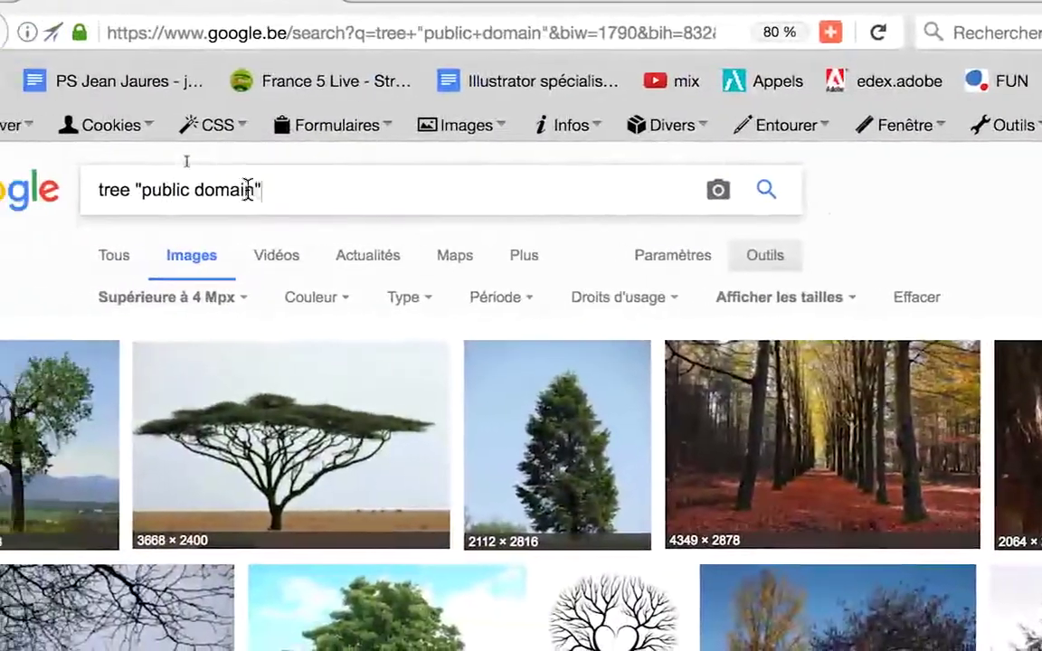
{"action": "left_click_drag", "start_coordinate": [248, 189], "coordinate": [134, 189]}
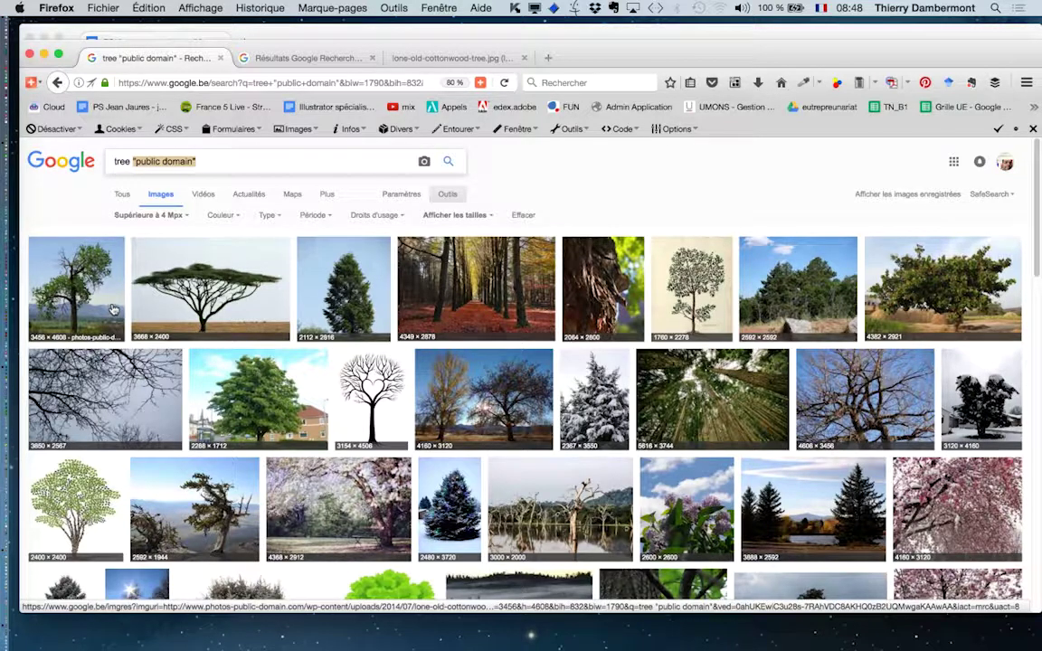
- Show the full-size lone-old-cottonwood-tree.jpg fitted to the window, then glance at the results tab
{"action": "left_click", "coordinate": [267, 58]}
{"action": "left_click", "coordinate": [398, 59]}
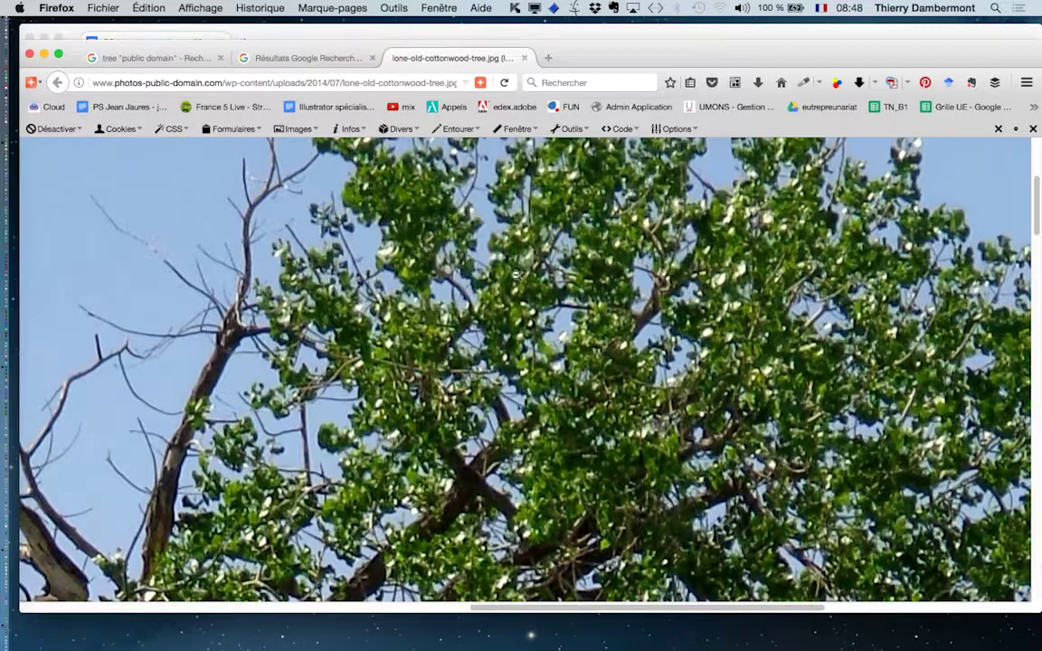
{"action": "left_click", "coordinate": [496, 289]}
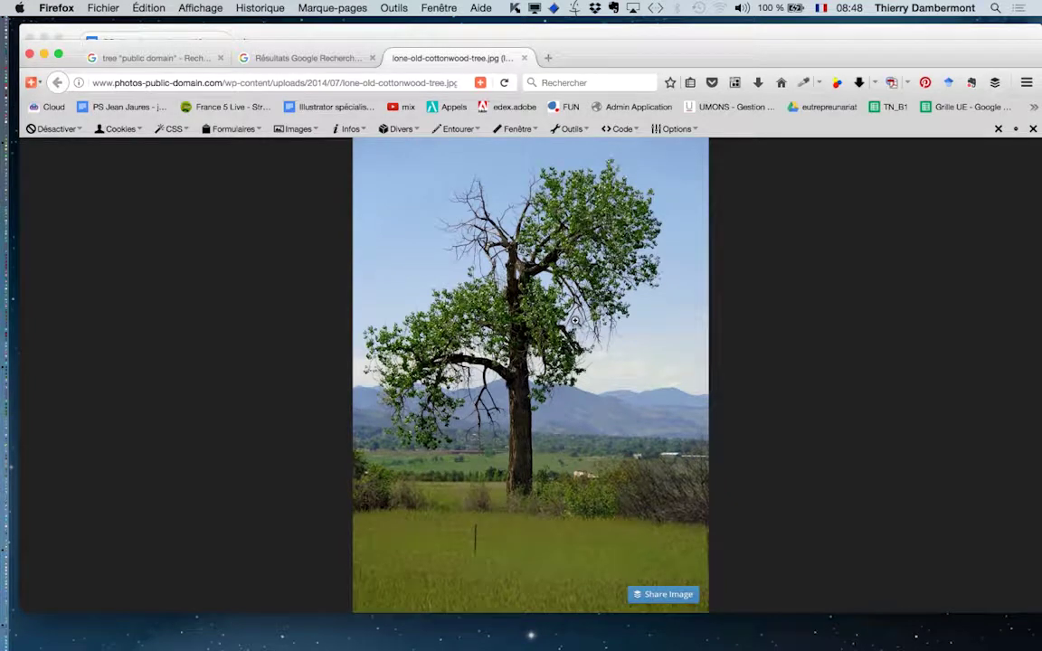
{"action": "left_click", "coordinate": [153, 58]}
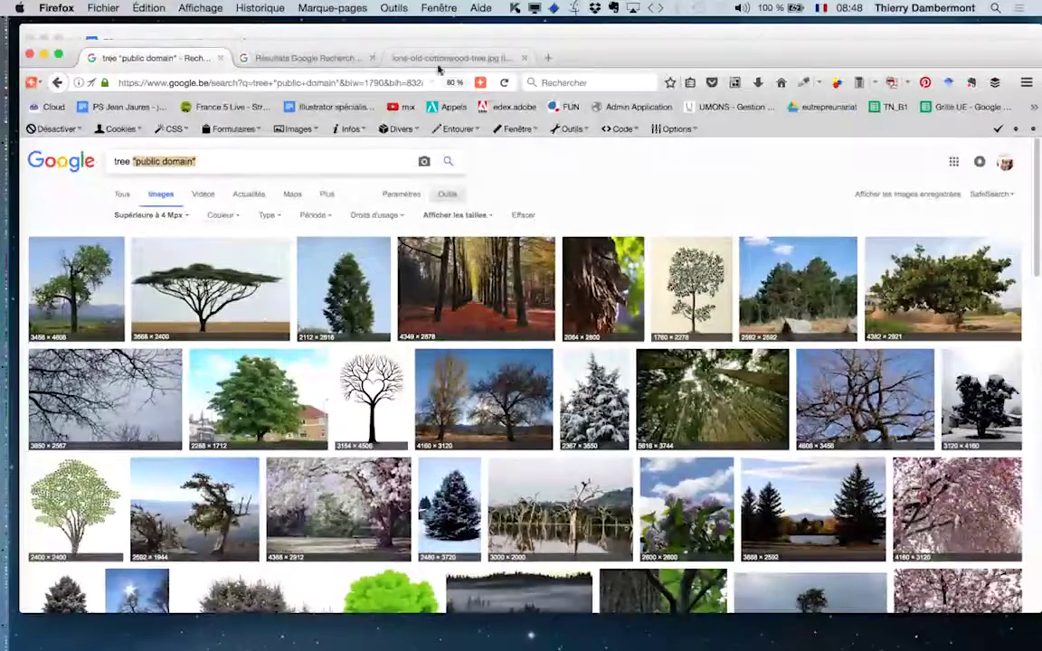
- Save the full-size cottonwood image via 'Enregistrer l'image sous' into the 'deuxieme jour PS' folder
{"action": "left_click", "coordinate": [396, 63]}
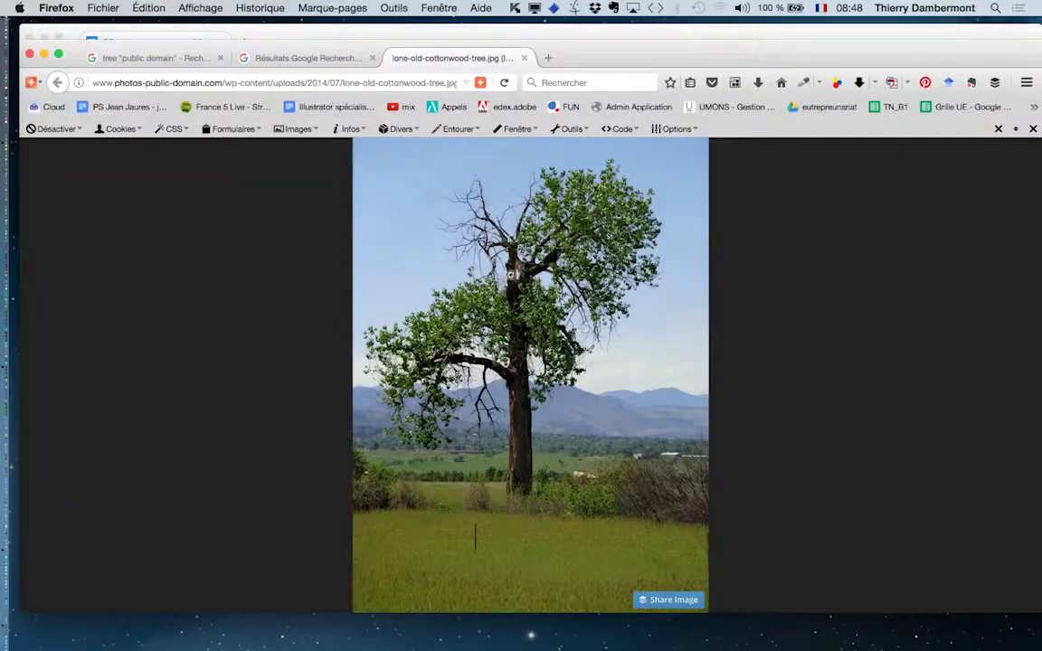
{"action": "right_click", "coordinate": [514, 284]}
{"action": "left_click", "coordinate": [603, 333]}
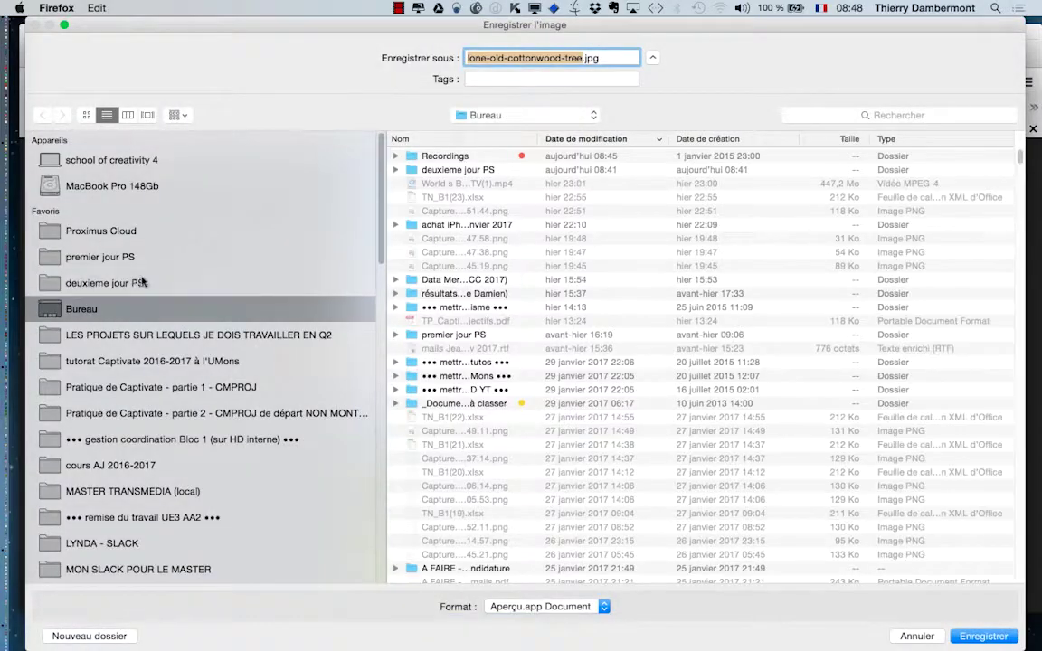
{"action": "left_click", "coordinate": [142, 283]}
{"action": "left_click", "coordinate": [972, 636]}
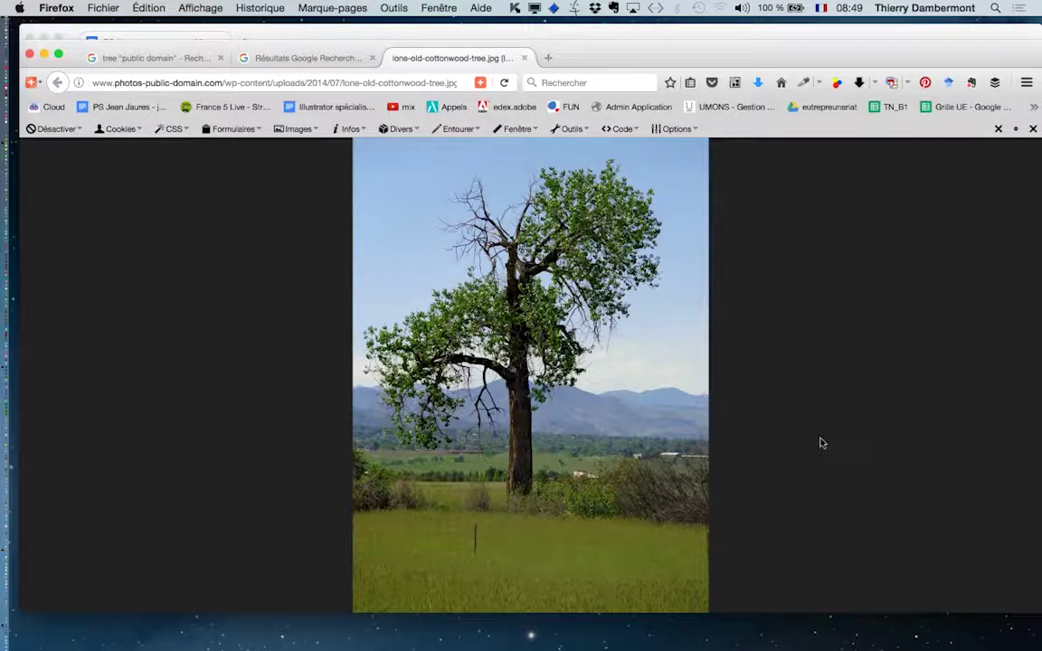
{"action": "left_click", "coordinate": [543, 346]}
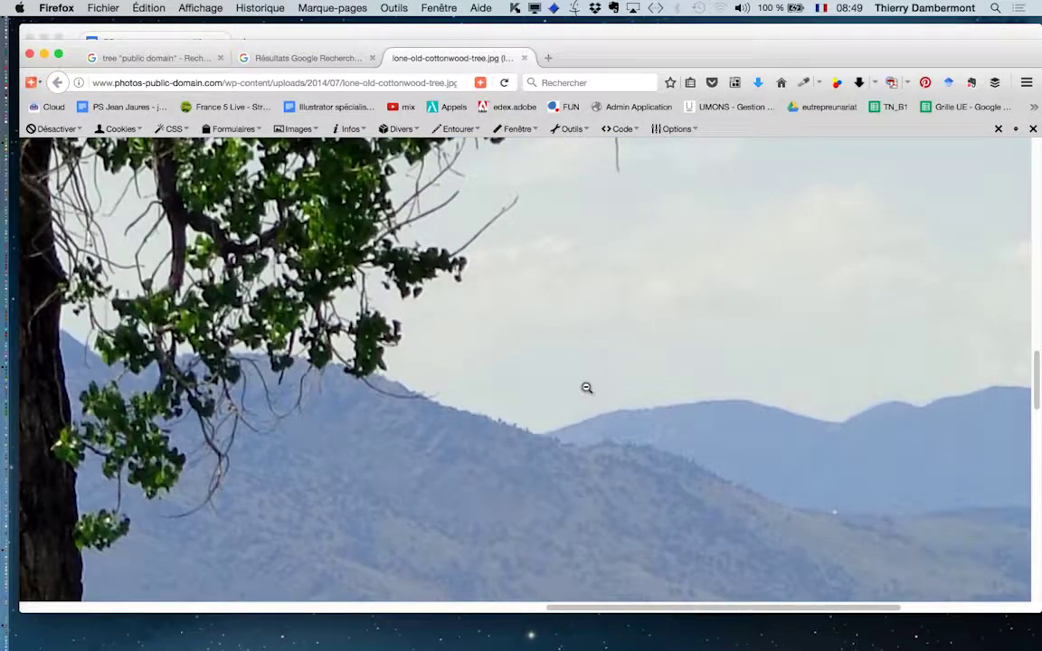
{"action": "scroll", "coordinate": [361, 355], "scroll_direction": "down", "scroll_amount": 3}
{"action": "scroll", "coordinate": [361, 355], "scroll_direction": "down", "scroll_amount": 5}
{"action": "scroll", "coordinate": [366, 347], "scroll_direction": "up", "scroll_amount": 10}
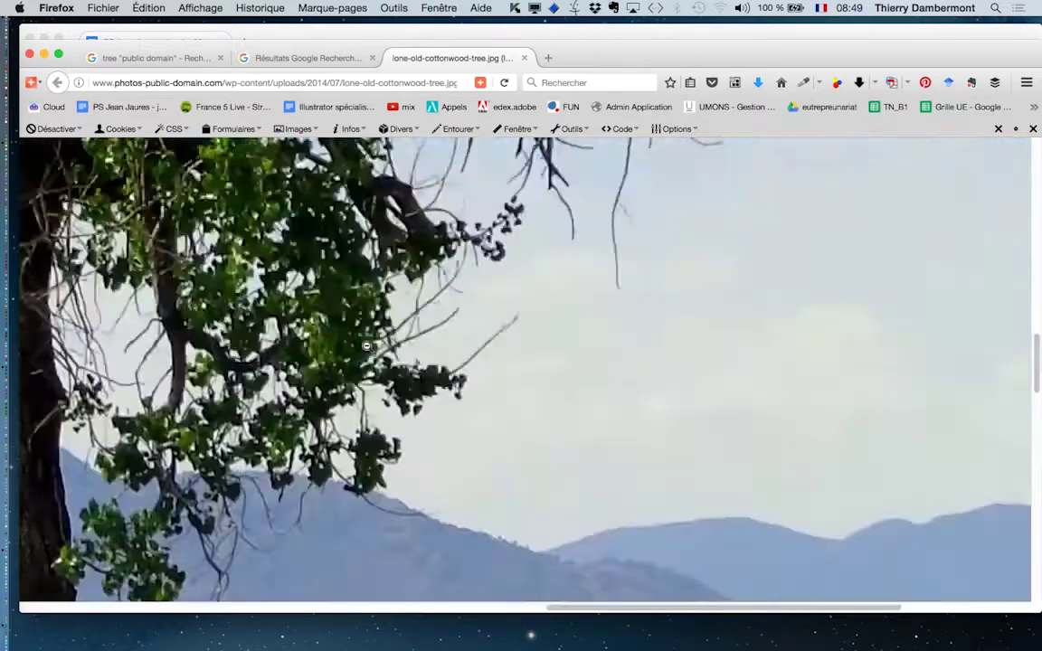
{"action": "scroll", "coordinate": [367, 347], "scroll_direction": "up", "scroll_amount": 3}
{"action": "scroll", "coordinate": [366, 347], "scroll_direction": "up", "scroll_amount": 3}
{"action": "left_click_drag", "start_coordinate": [547, 608], "coordinate": [533, 611]}
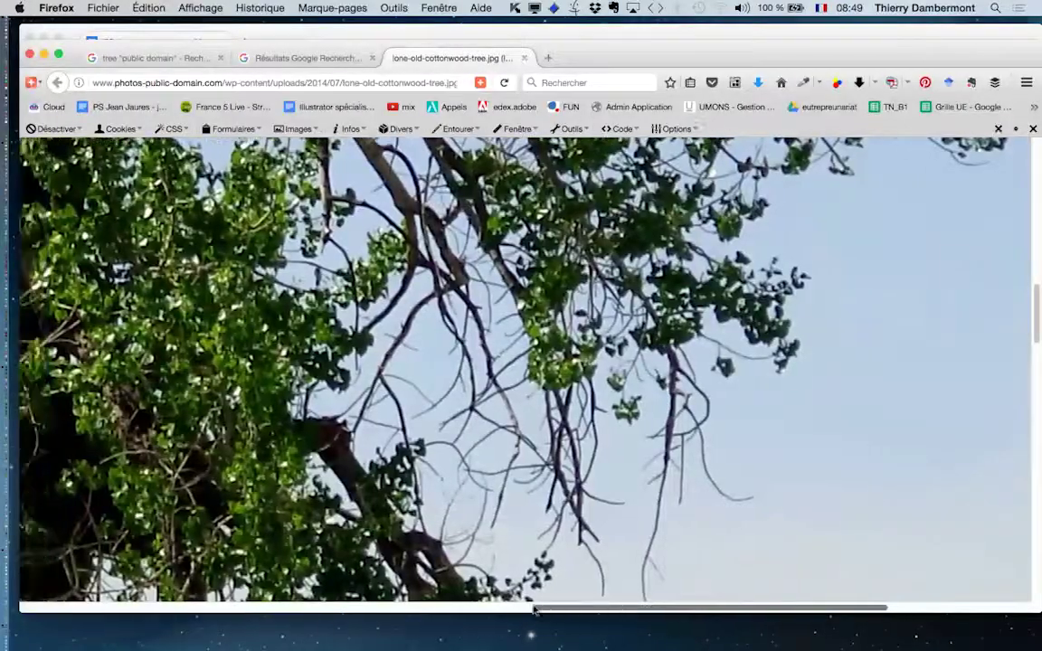
{"action": "scroll", "coordinate": [529, 511], "scroll_direction": "left", "scroll_amount": 10}
{"action": "scroll", "coordinate": [367, 475], "scroll_direction": "left", "scroll_amount": 3}
{"action": "left_click", "coordinate": [494, 482]}
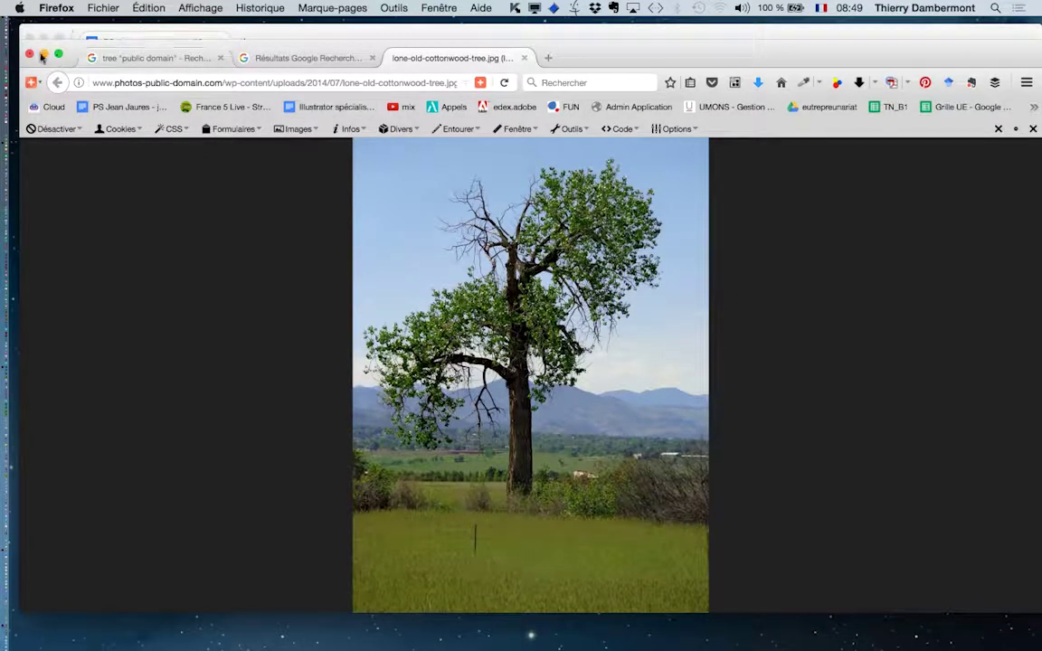
- In Photoshop, open lone-old-cottonwood-tree.jpg from the 'deuxieme jour PS' folder
{"action": "left_click", "coordinate": [40, 36]}
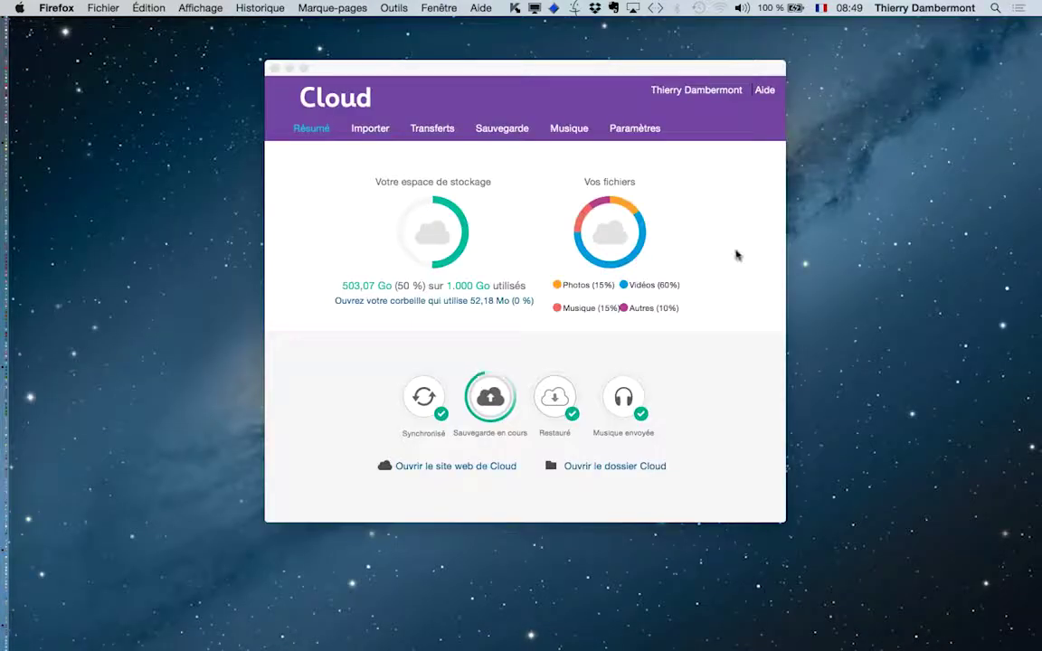
{"action": "key", "text": "super+Tab"}
{"action": "key", "text": "super+Tab"}
{"action": "key", "text": "super+Tab"}
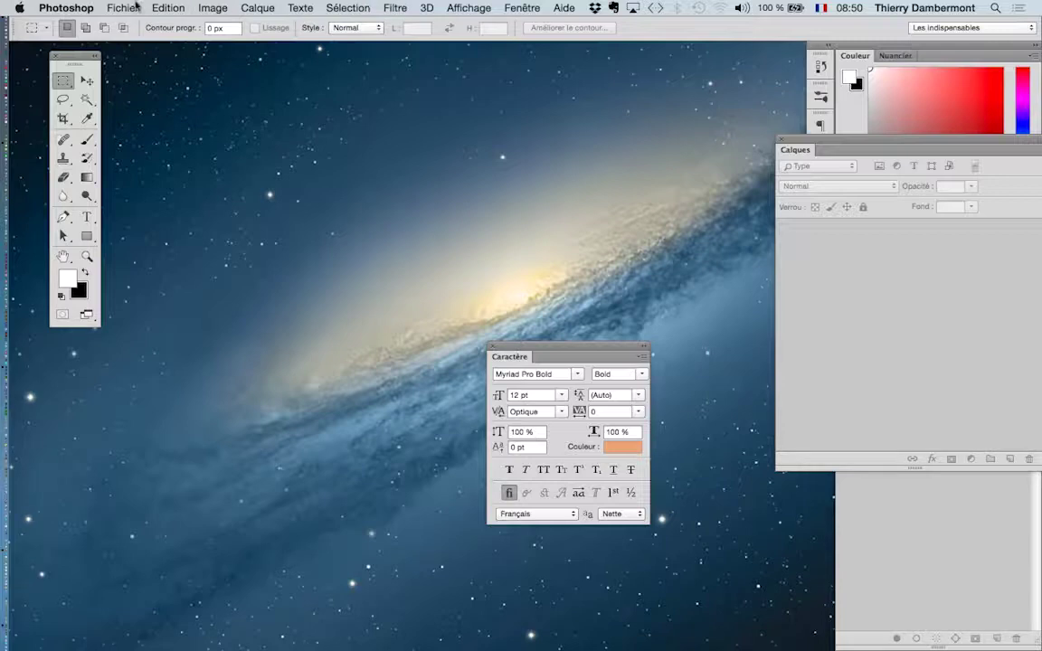
{"action": "left_click", "coordinate": [123, 7]}
{"action": "left_click", "coordinate": [137, 39]}
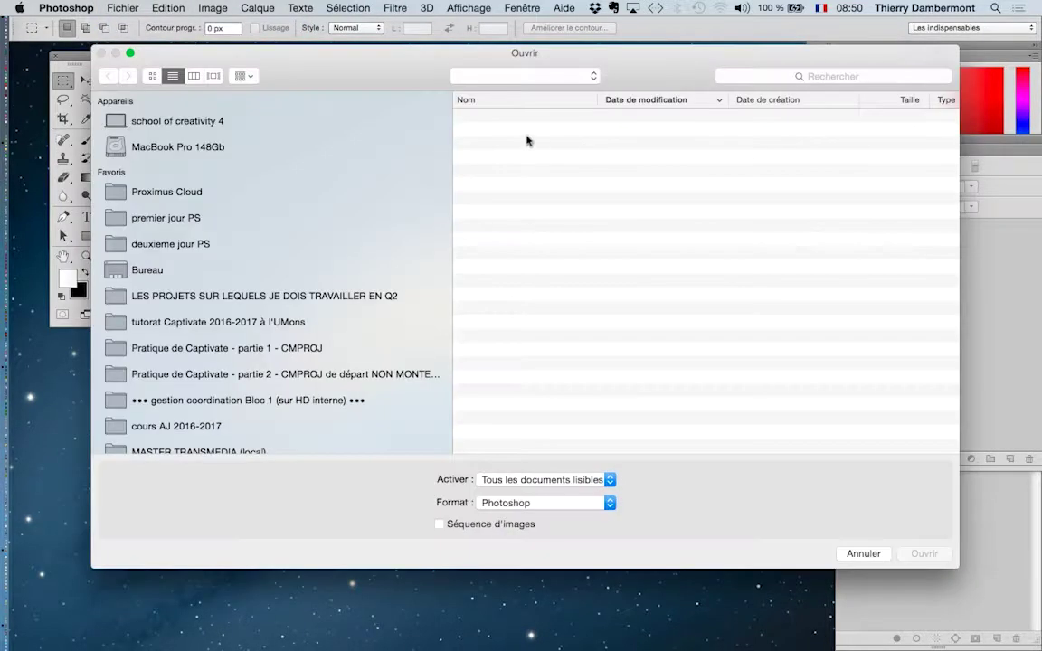
{"action": "left_click", "coordinate": [149, 242]}
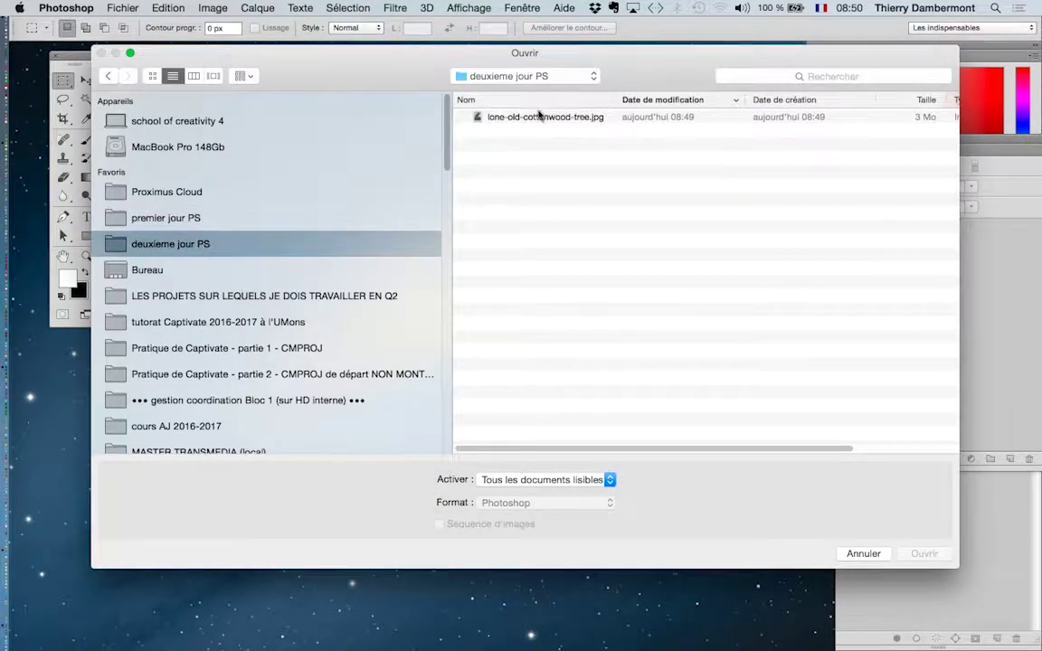
{"action": "left_click", "coordinate": [539, 116]}
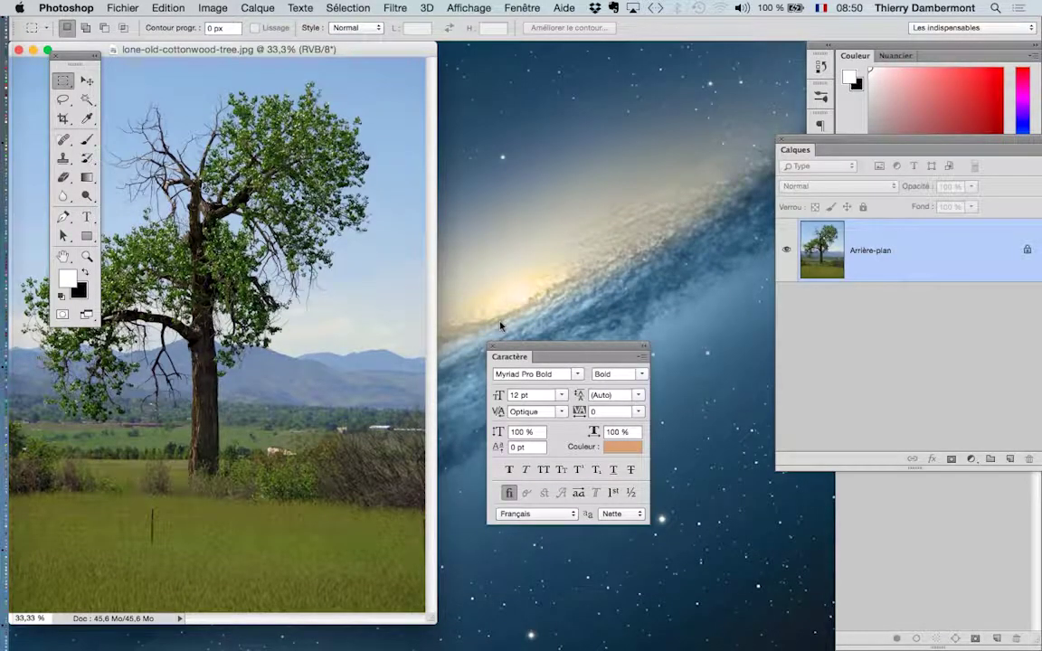
- Switch to full-screen mode, move the Character panel off the photo, and hide the Layers panel
{"action": "key", "text": "f"}
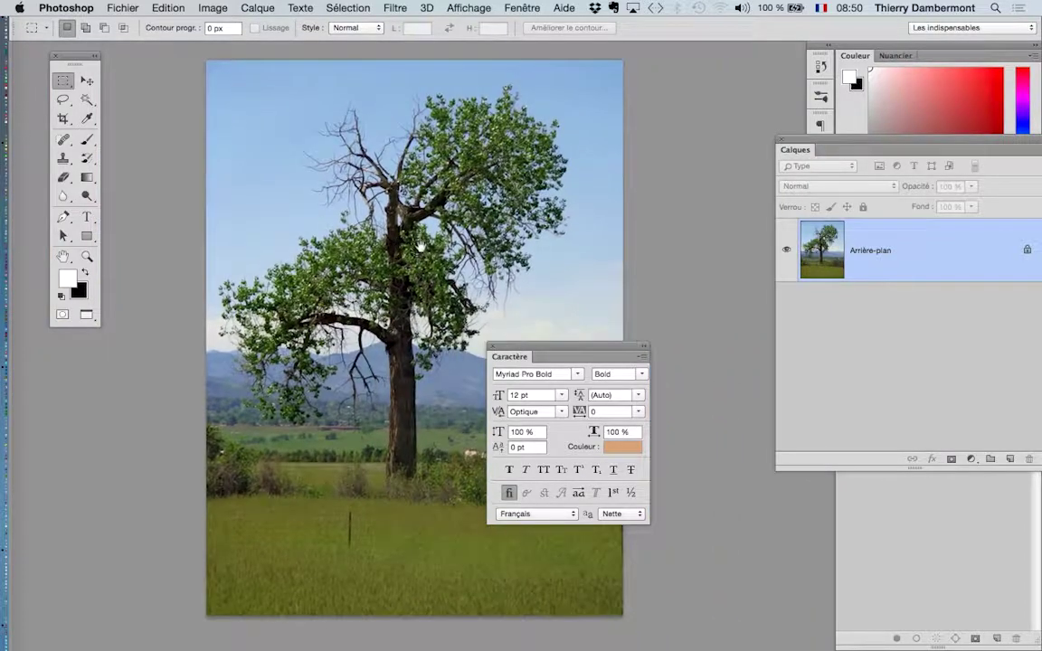
{"action": "left_click_drag", "start_coordinate": [516, 346], "coordinate": [767, 471]}
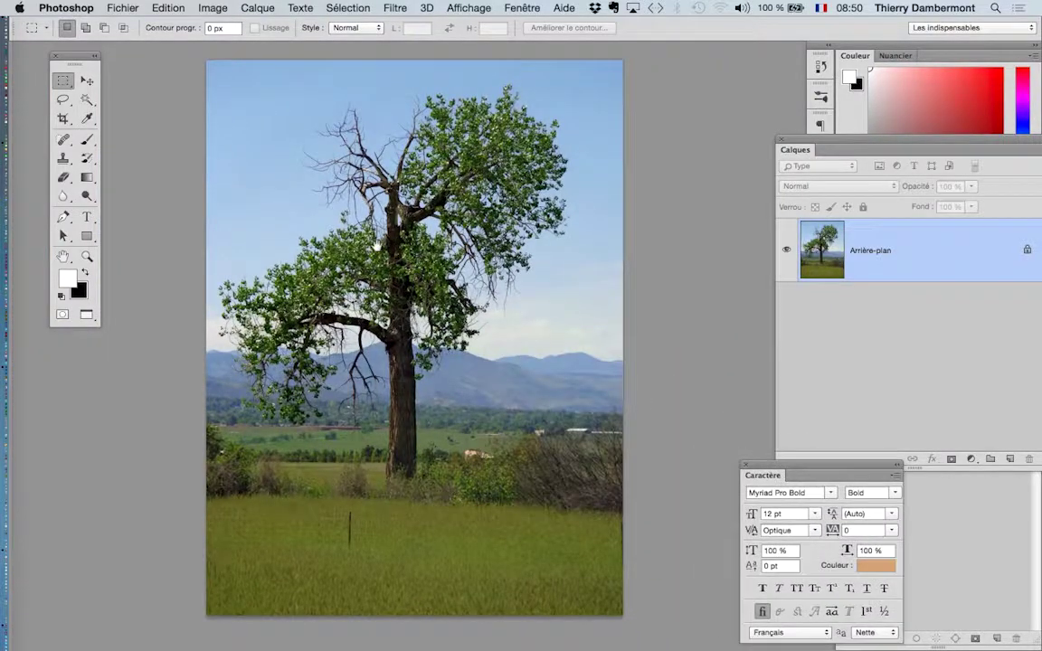
{"action": "mouse_move", "coordinate": [407, 249]}
{"action": "left_mouse_down"}
{"action": "mouse_move", "coordinate": [411, 179]}
{"action": "mouse_move", "coordinate": [609, 244]}
{"action": "mouse_move", "coordinate": [316, 222]}
{"action": "left_mouse_up"}
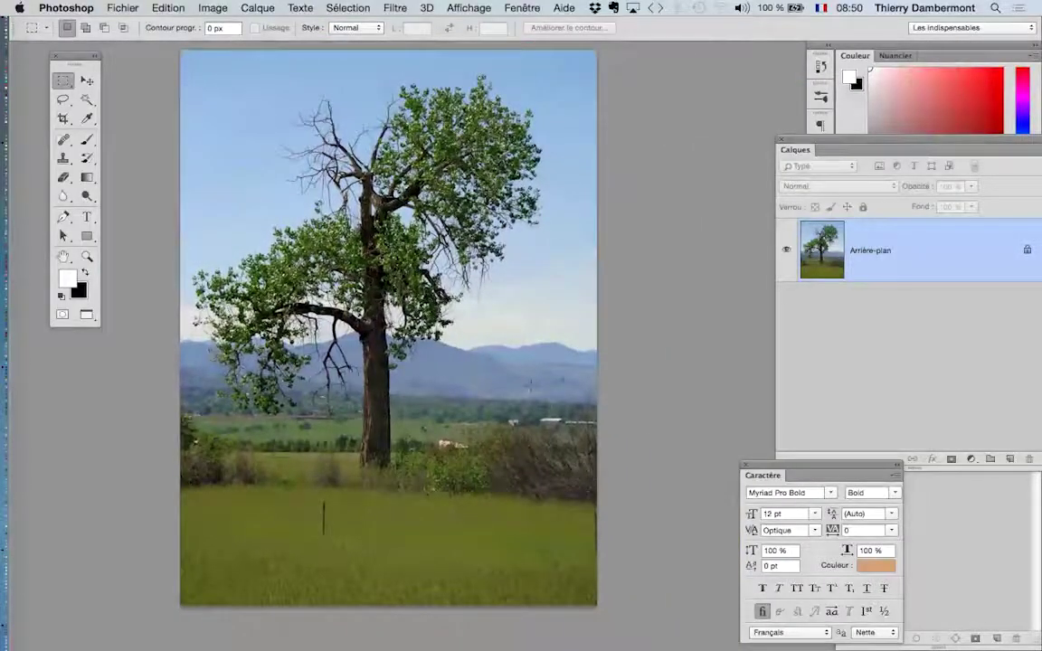
{"action": "key", "text": "F7"}
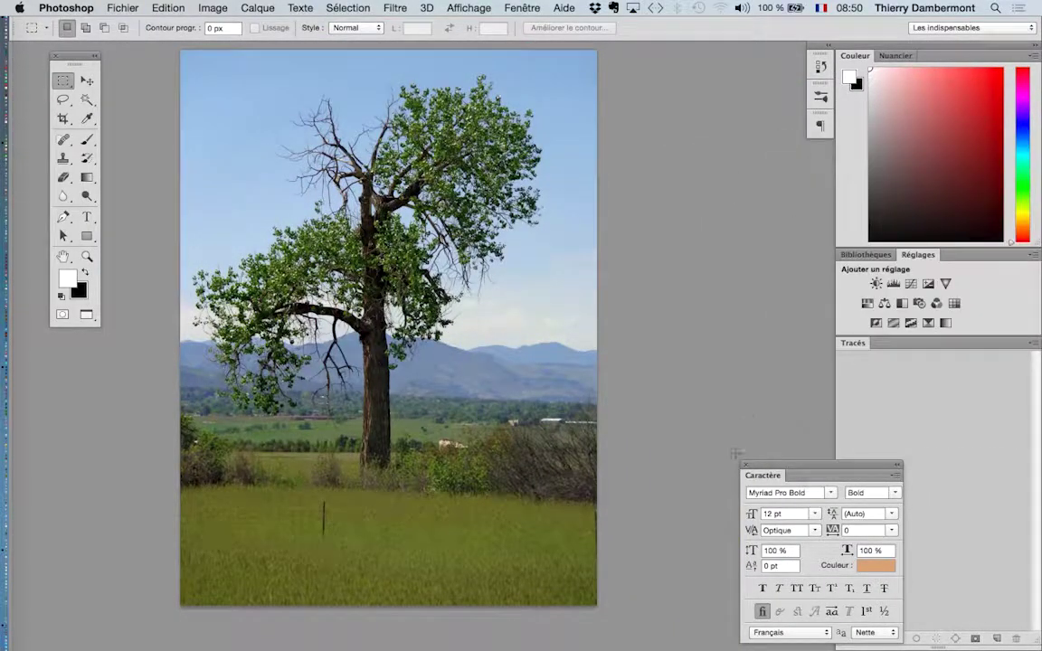
- Close the Character panel, iconize Colour/Adjustments/Paths, and show the Channels panel from Window
{"action": "left_click", "coordinate": [746, 464]}
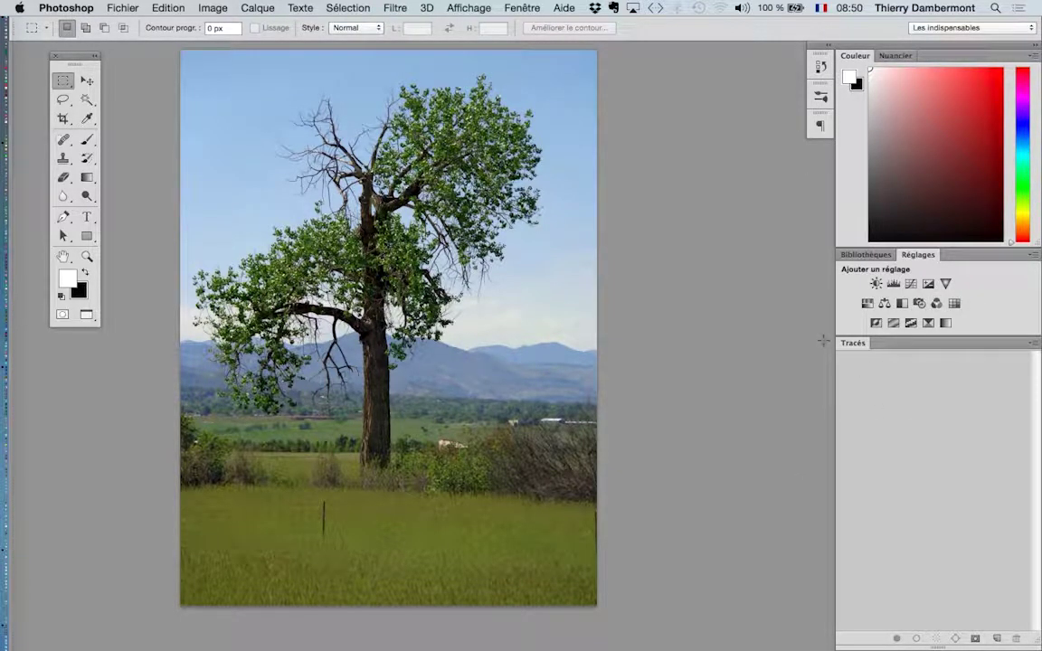
{"action": "left_click", "coordinate": [1036, 52]}
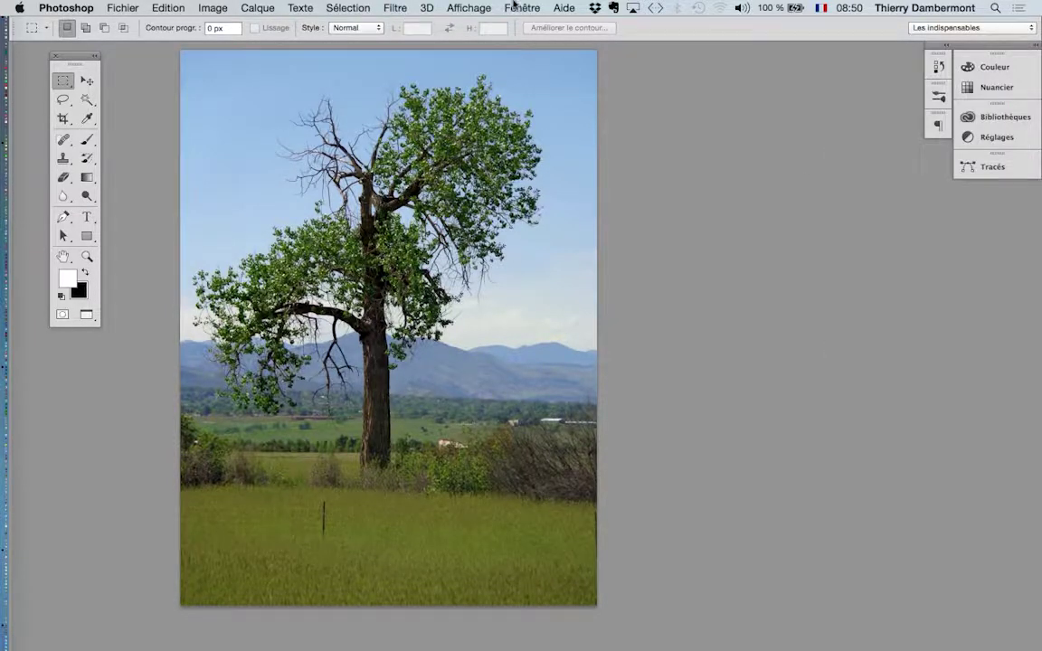
{"action": "left_click", "coordinate": [514, 7]}
{"action": "left_click", "coordinate": [856, 258]}
- Place the Channels panel beside the photo, enlarge it, and view the Red, Green and Blue channels
{"action": "left_click_drag", "start_coordinate": [95, 384], "coordinate": [741, 99]}
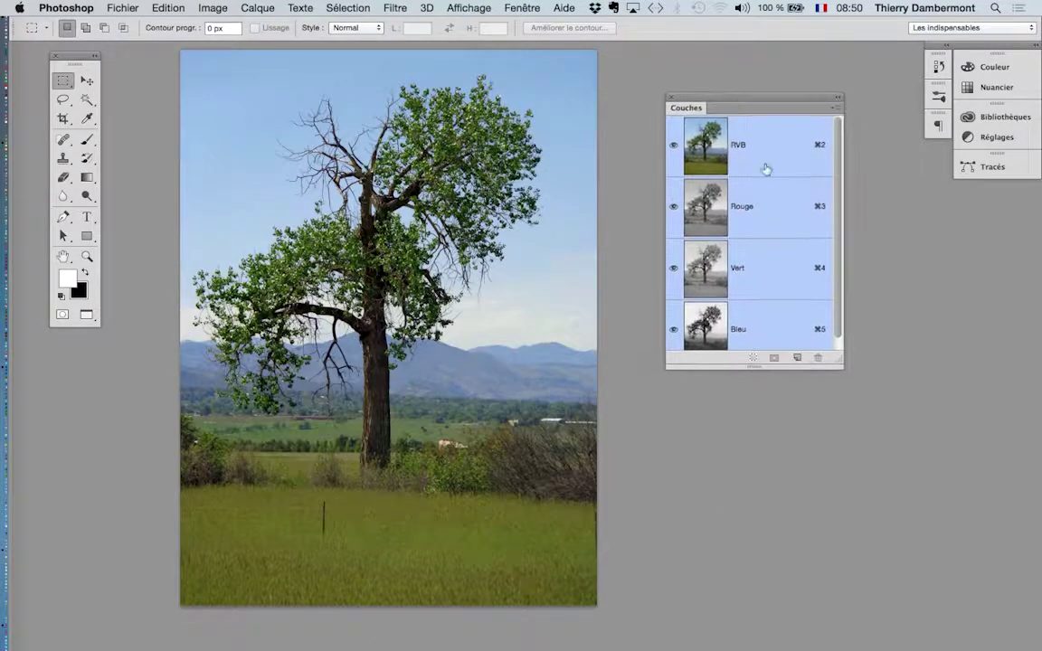
{"action": "left_click_drag", "start_coordinate": [844, 367], "coordinate": [885, 512]}
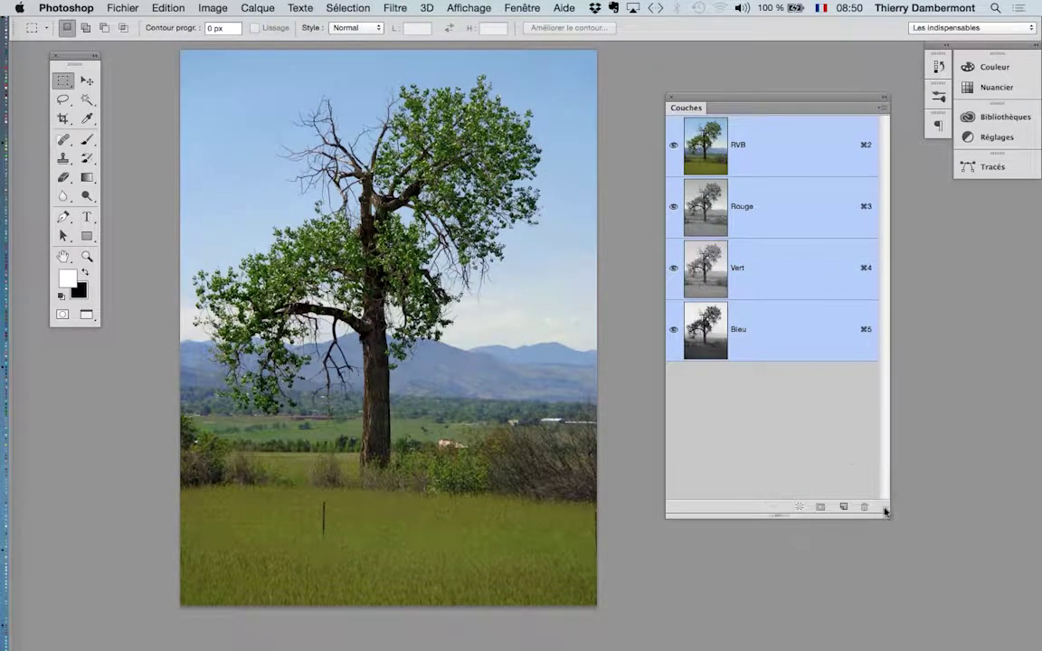
{"action": "left_click", "coordinate": [798, 210]}
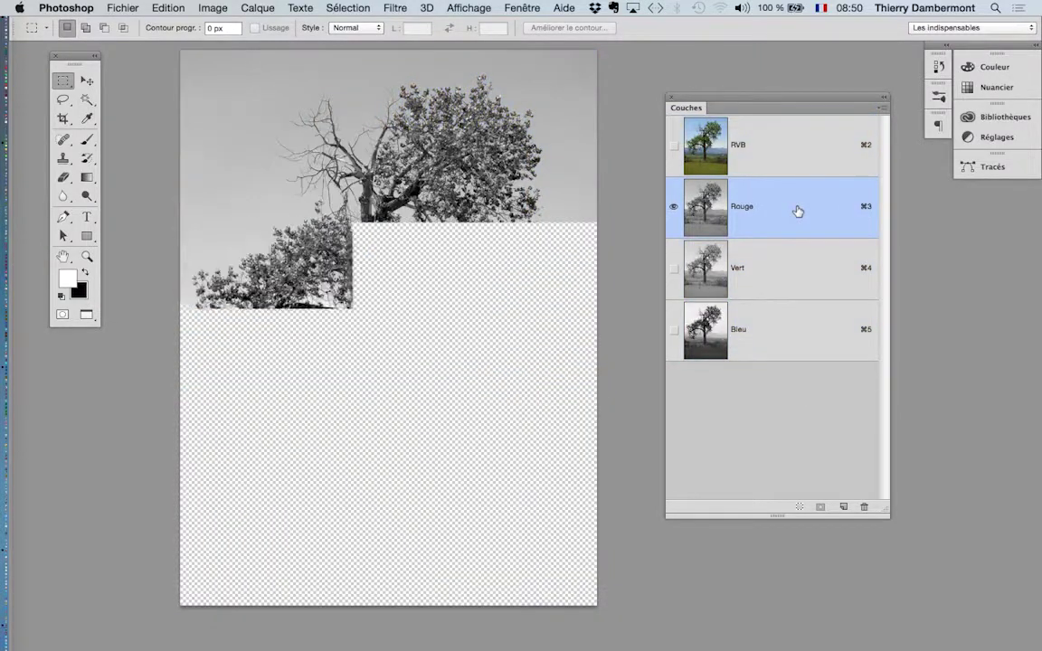
{"action": "left_click", "coordinate": [791, 284]}
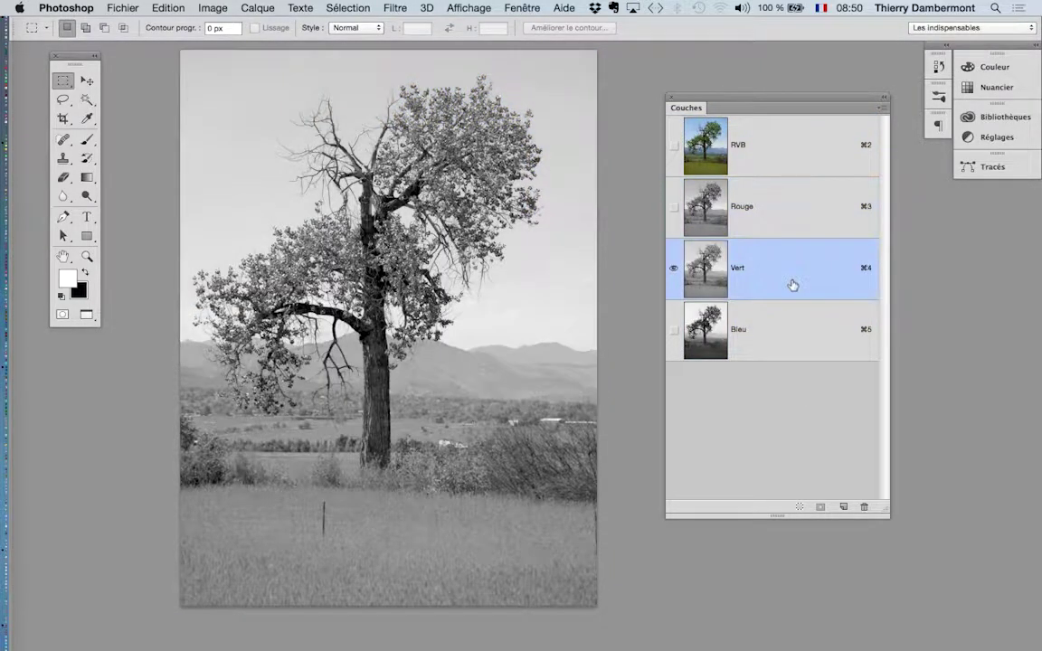
{"action": "left_click", "coordinate": [777, 343]}
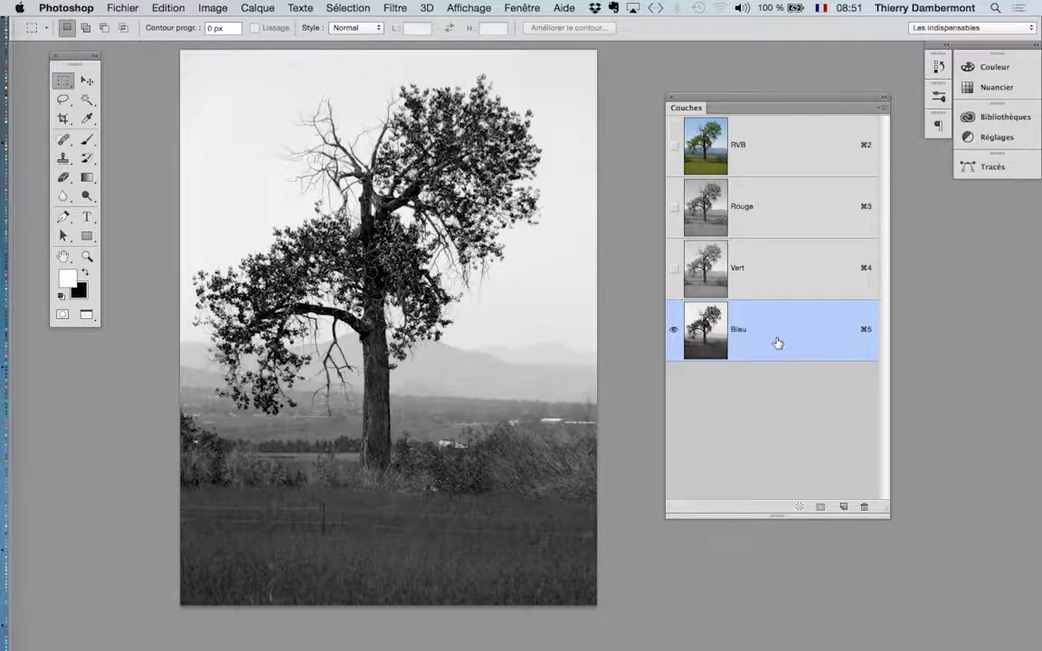
- Compare the Green, Red and Blue channels again, ending on the Red channel
{"action": "left_click", "coordinate": [785, 275]}
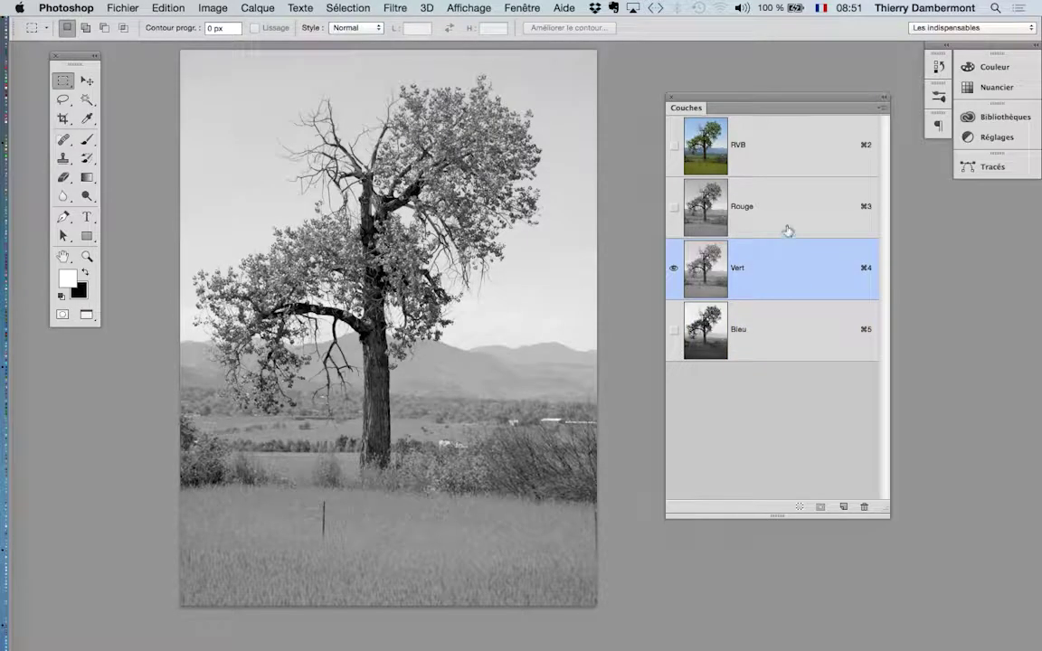
{"action": "left_click", "coordinate": [783, 217]}
{"action": "left_click", "coordinate": [767, 276]}
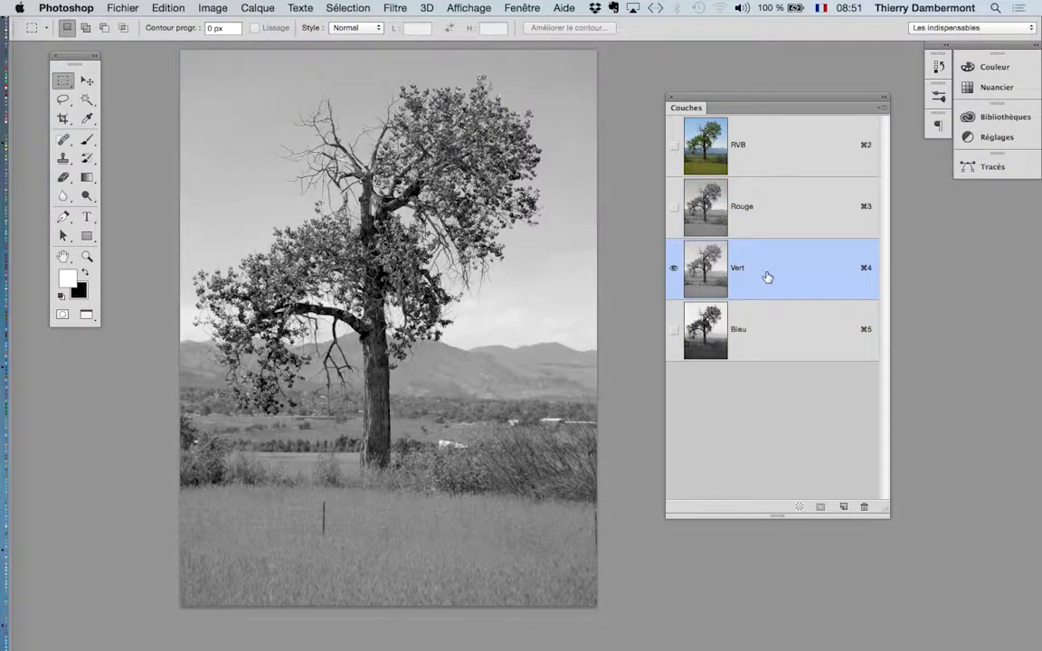
{"action": "left_click", "coordinate": [767, 325]}
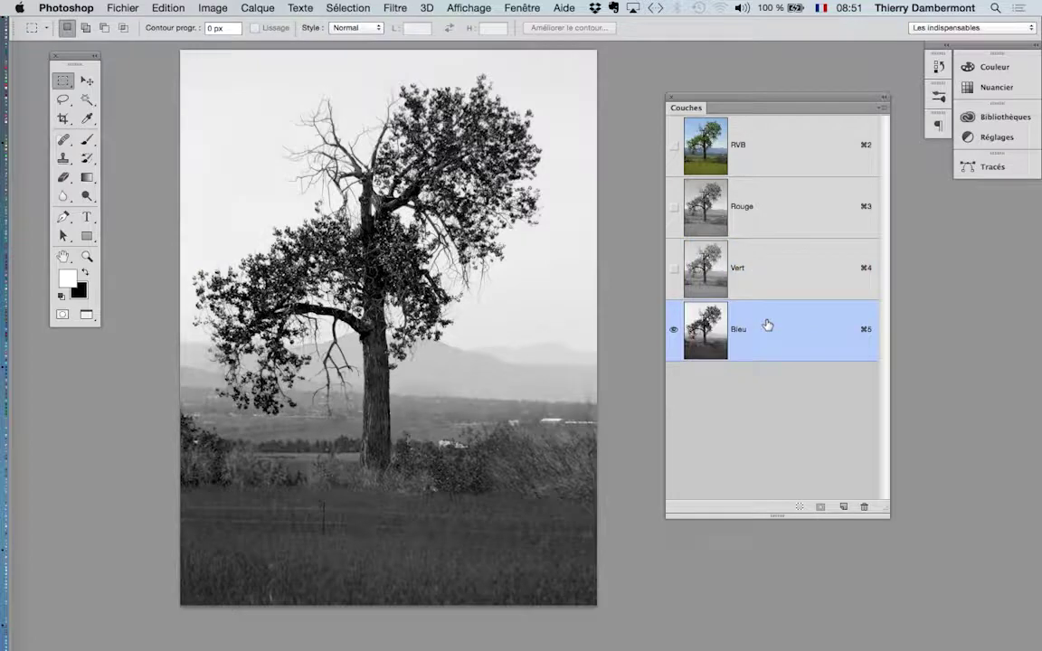
{"action": "left_click", "coordinate": [774, 268]}
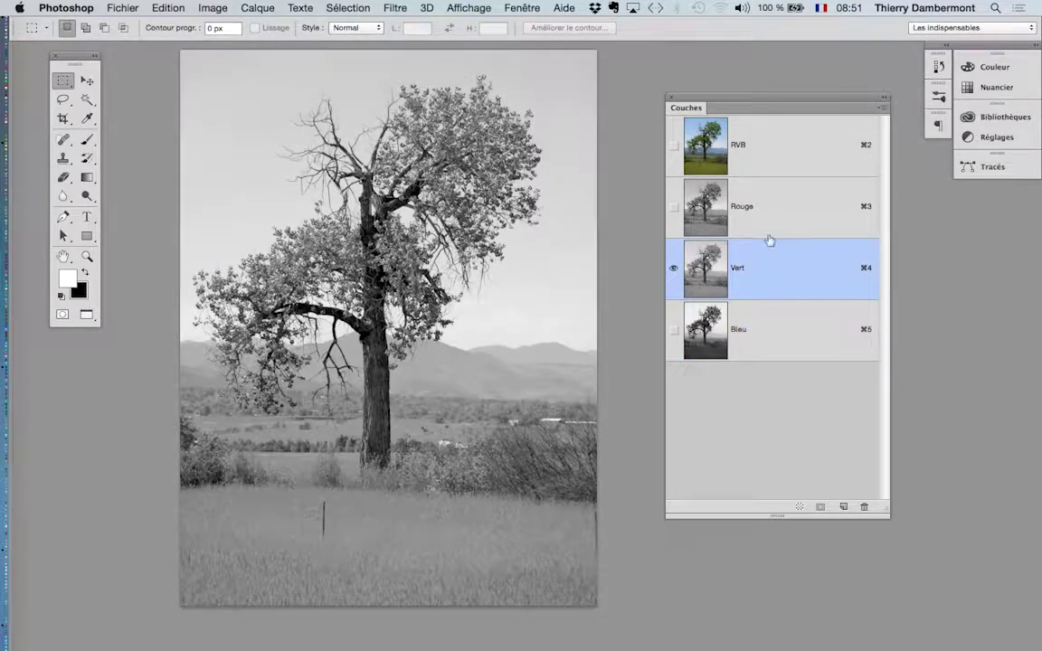
{"action": "left_click", "coordinate": [768, 215]}
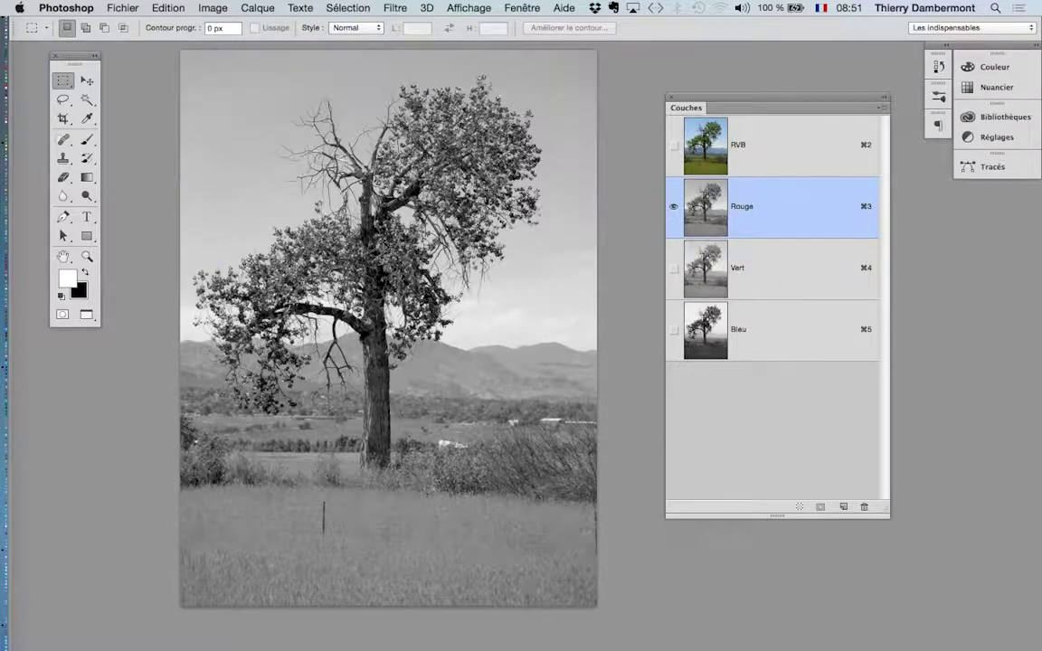
- Zoom in close on the tree branches and view the Blue channel
{"action": "scroll", "coordinate": [403, 288], "scroll_direction": "up", "scroll_amount": 5}
{"action": "scroll", "coordinate": [525, 289], "scroll_direction": "down", "scroll_amount": 3}
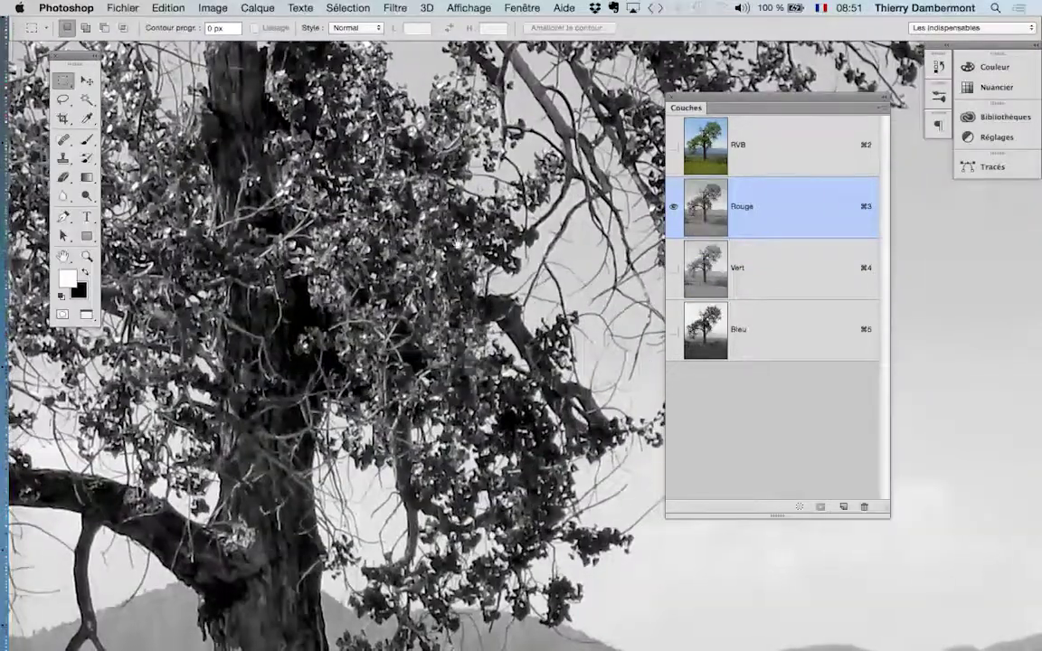
{"action": "scroll", "coordinate": [633, 291], "scroll_direction": "down", "scroll_amount": 5}
{"action": "scroll", "coordinate": [742, 294], "scroll_direction": "down", "scroll_amount": 5}
{"action": "scroll", "coordinate": [850, 296], "scroll_direction": "down", "scroll_amount": 3}
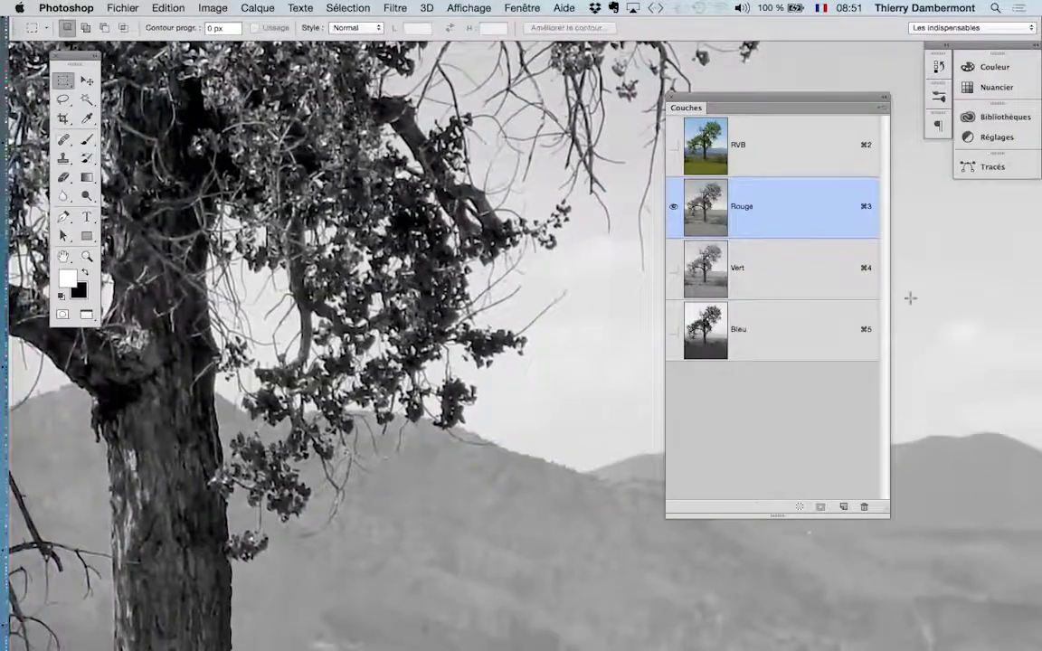
{"action": "left_click", "coordinate": [803, 331]}
- Cycle through the Green, Red, Blue channels and RGB composite, finishing on Blue
{"action": "left_click", "coordinate": [777, 280]}
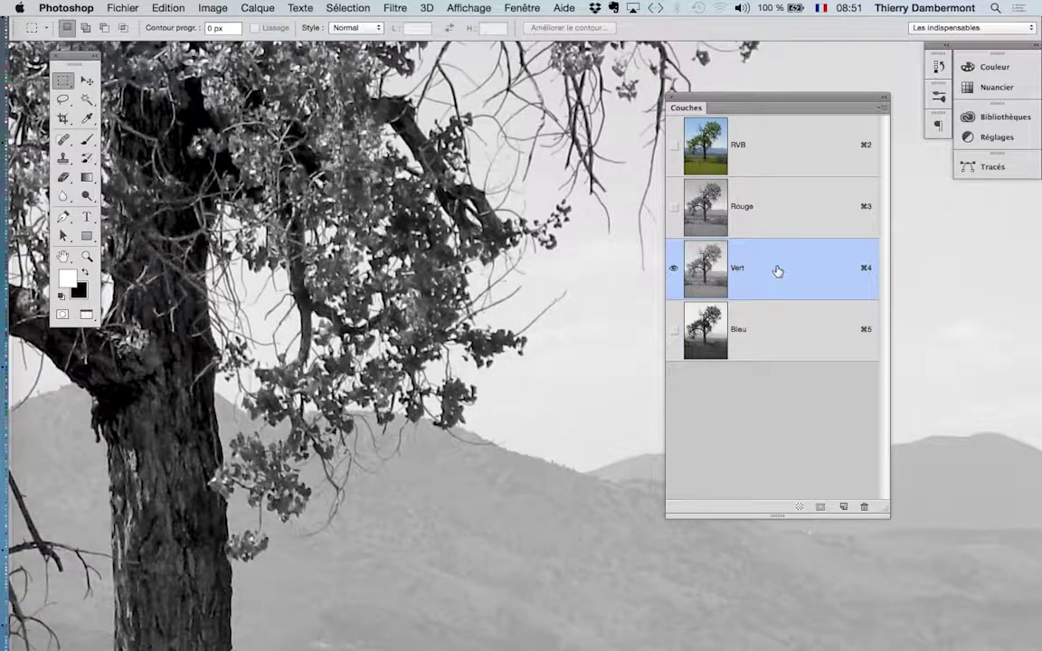
{"action": "left_click", "coordinate": [778, 220]}
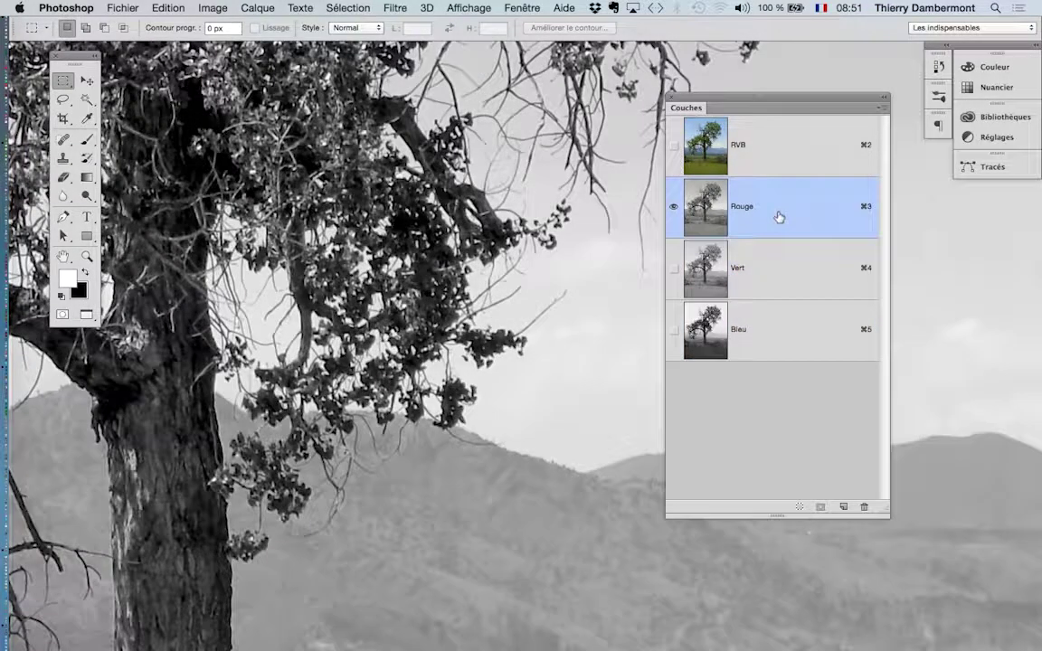
{"action": "left_click", "coordinate": [775, 267]}
{"action": "left_click", "coordinate": [773, 325]}
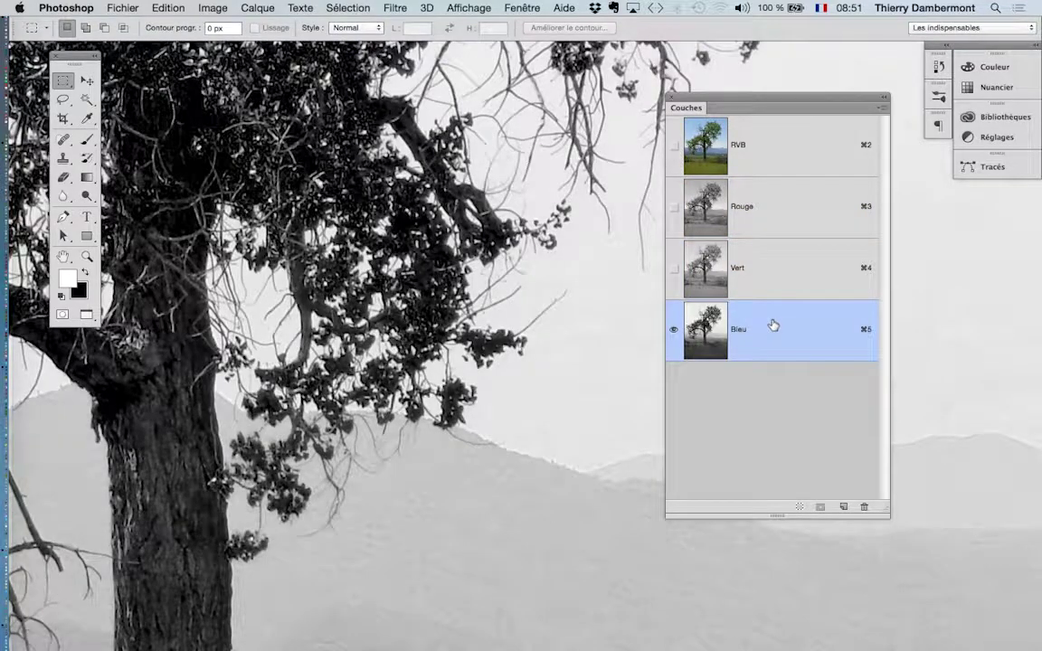
{"action": "left_click", "coordinate": [776, 162]}
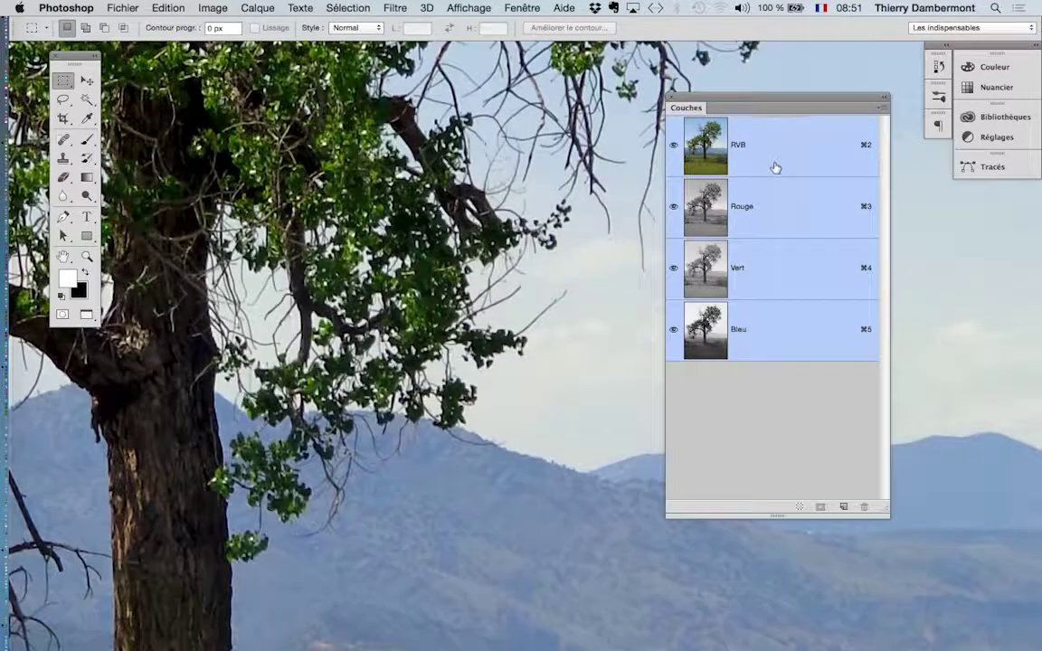
{"action": "left_click", "coordinate": [790, 328]}
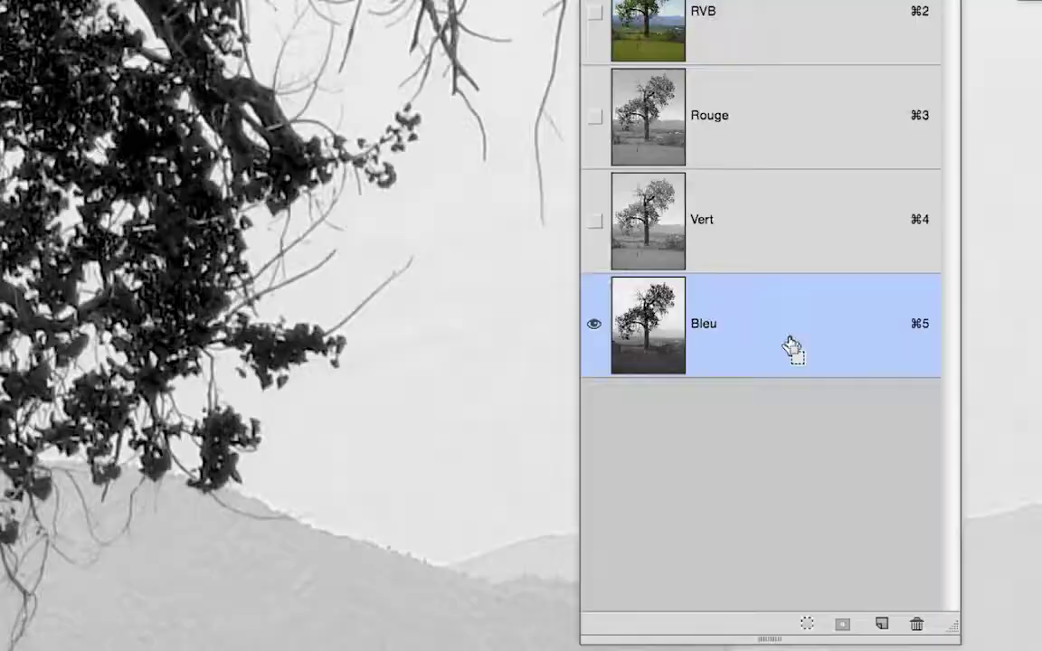
- Duplicate the Blue channel as 'Bleu copie', fit the whole tree on screen, and begin Save As
{"action": "left_click_drag", "start_coordinate": [787, 339], "coordinate": [829, 459]}
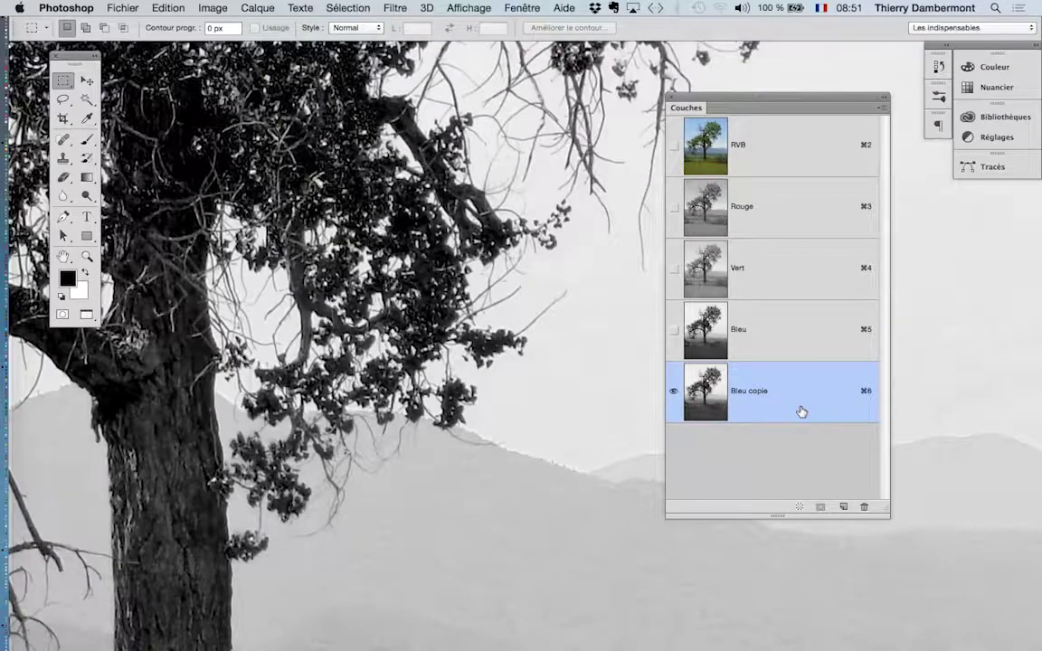
{"action": "key", "text": "super+0"}
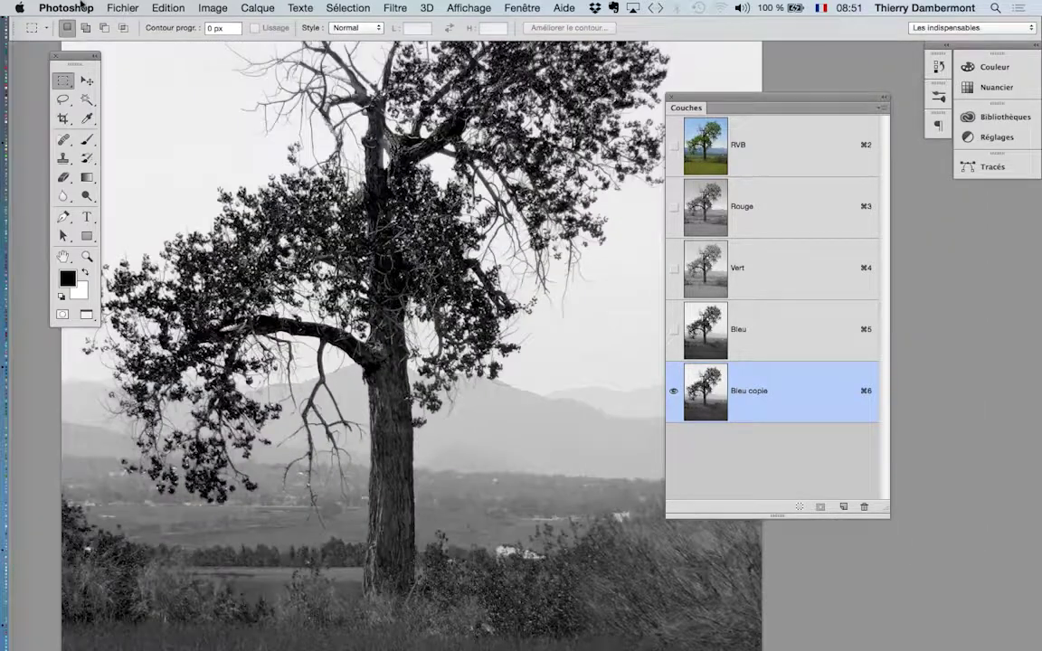
{"action": "left_click", "coordinate": [117, 7]}
{"action": "left_click", "coordinate": [136, 142]}
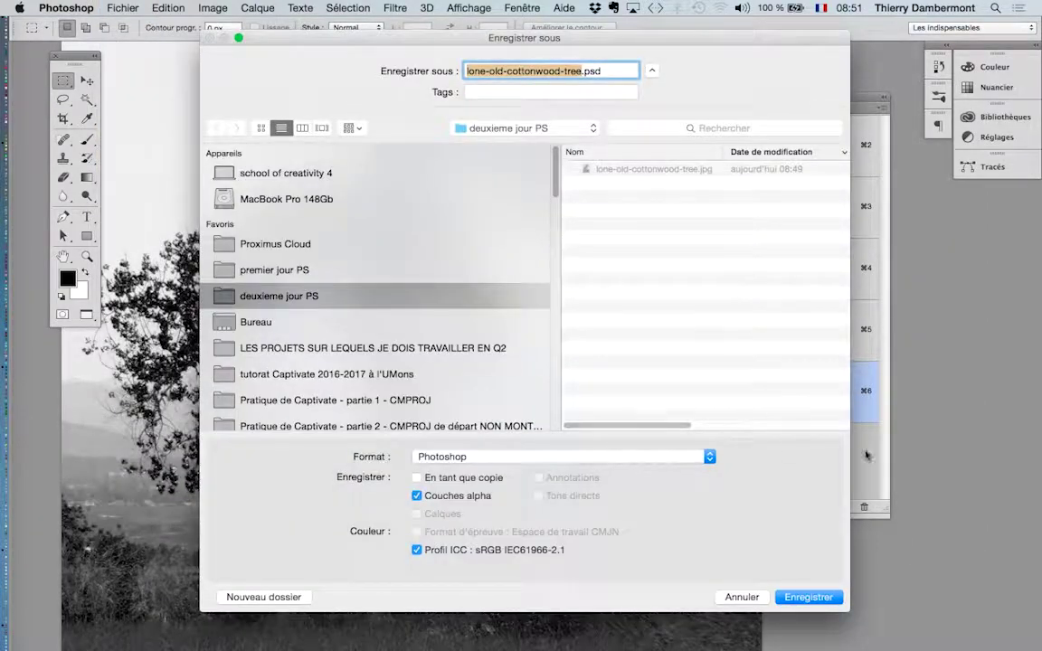
- Keep Photoshop as the format for lone-old-cottonwood-tree.psd, with alpha channels ticked
{"action": "left_click", "coordinate": [515, 460]}
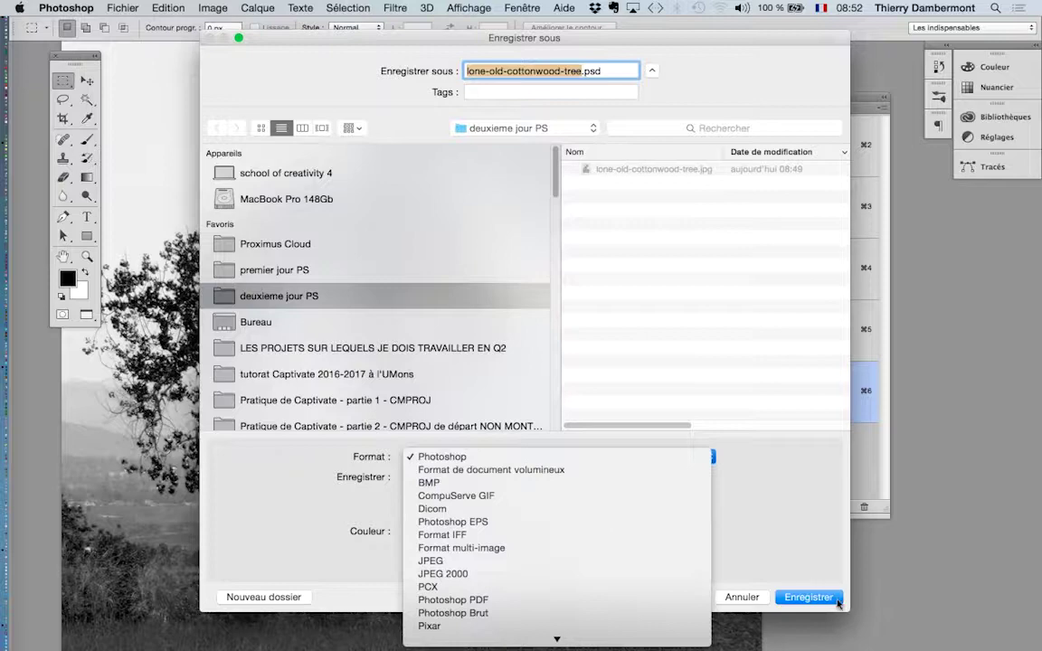
{"action": "left_click", "coordinate": [837, 604]}
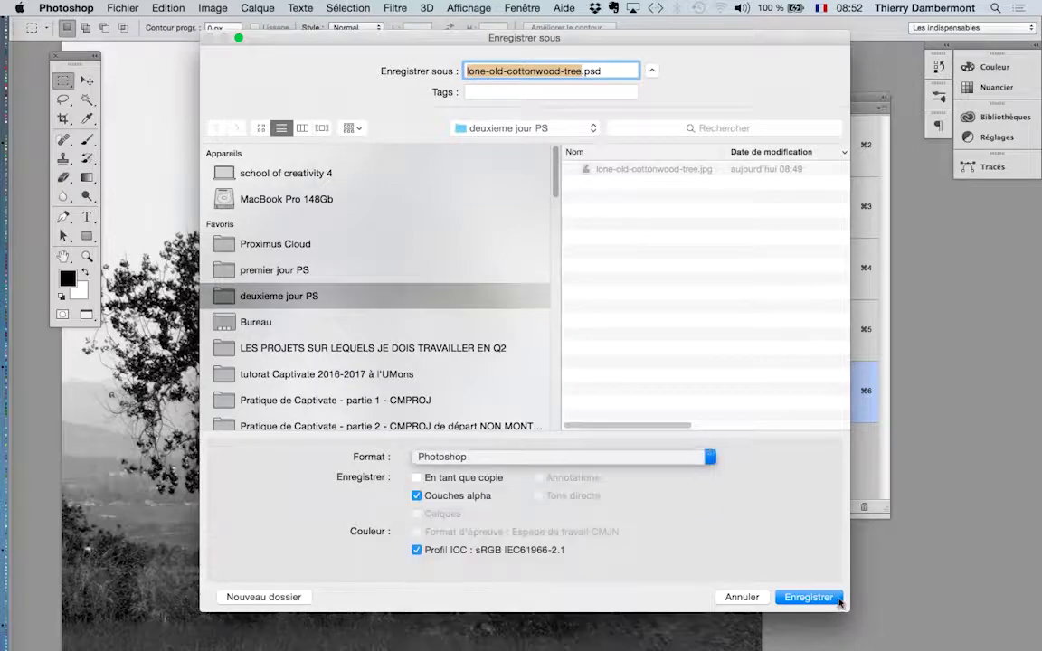